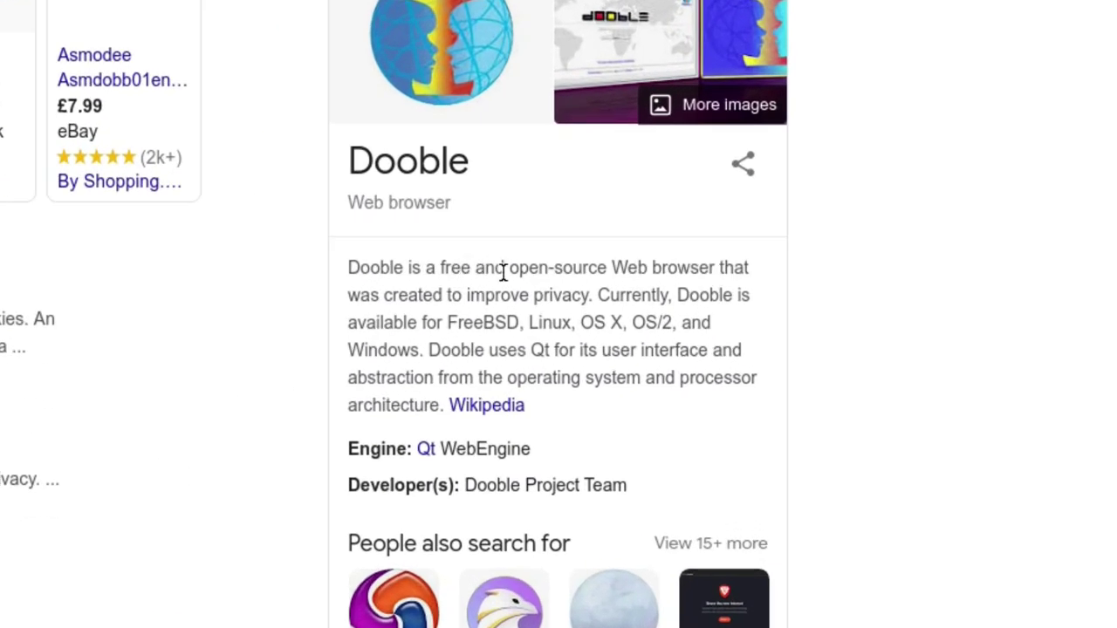
# Step: Highlight the supported-platforms sentence and the word FreeBSD in Google's Dooble knowledge panel
pyautogui.moveTo(678, 295); pyautogui.dragTo(632, 324)
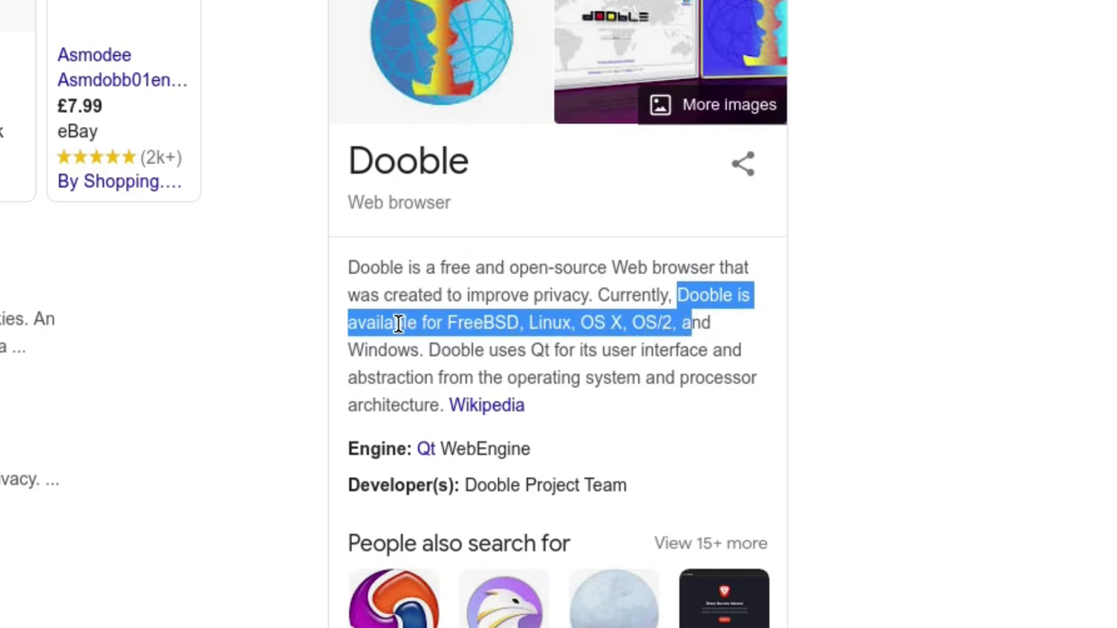
pyautogui.doubleClick(472, 323)
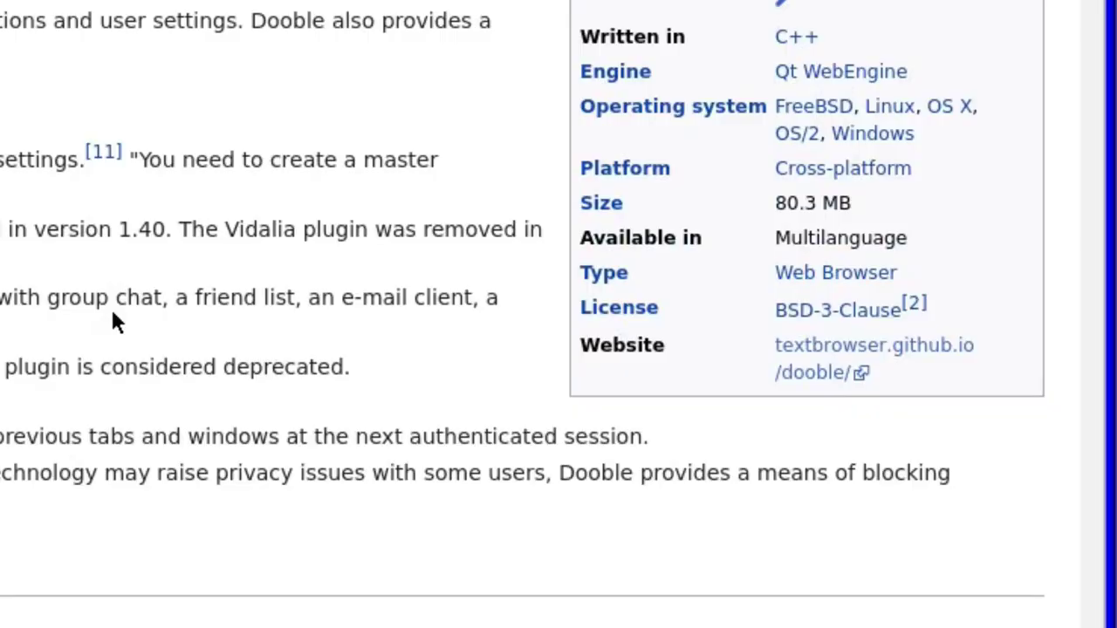
pyautogui.scroll(-2, 110, 307)
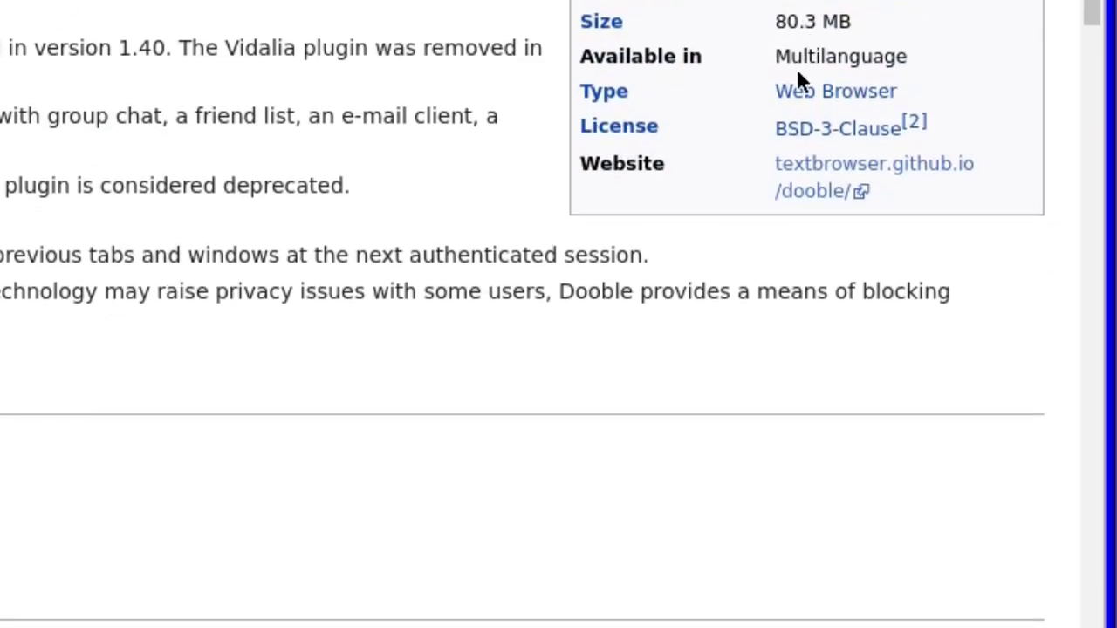
# Step: Highlight and clear the BSD-3-Clause licence entry, then go back to the Google results for dooble
pyautogui.moveTo(773, 126); pyautogui.dragTo(989, 143)
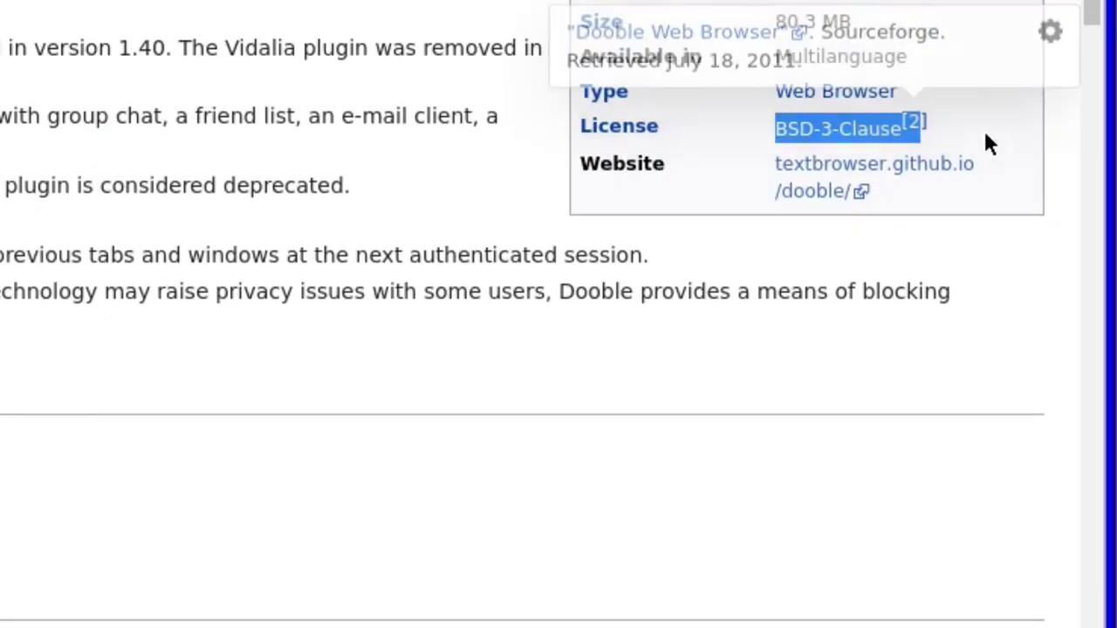
pyautogui.click(981, 135)
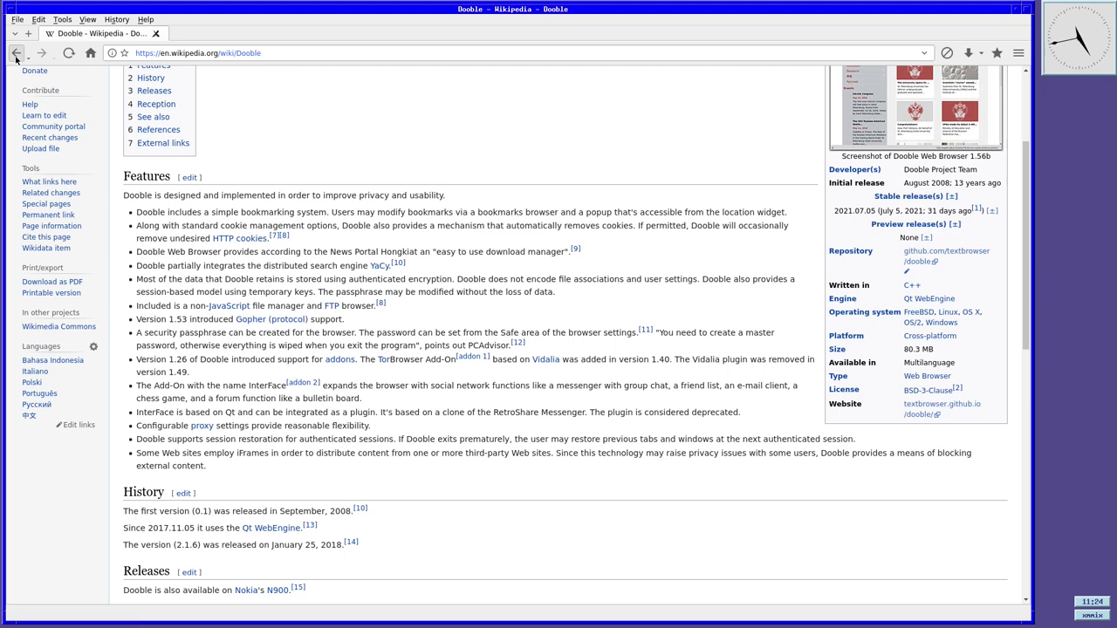
pyautogui.click(16, 54)
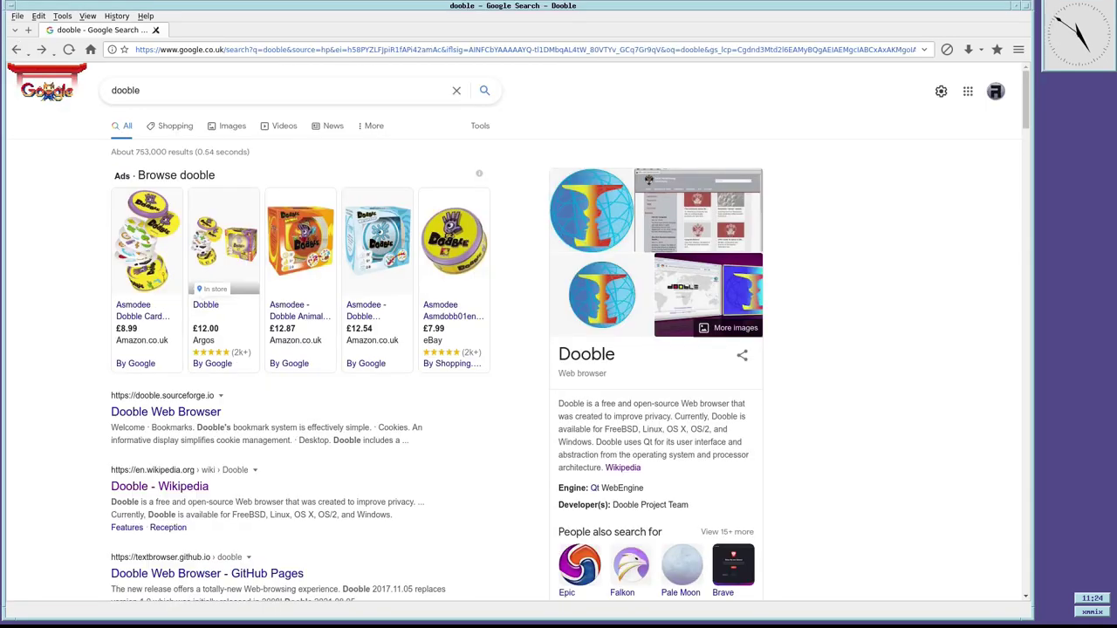
# Step: Open the Dooble Web Browser SourceForge result and follow its link to the next-generation Dooble site
pyautogui.click(152, 415)
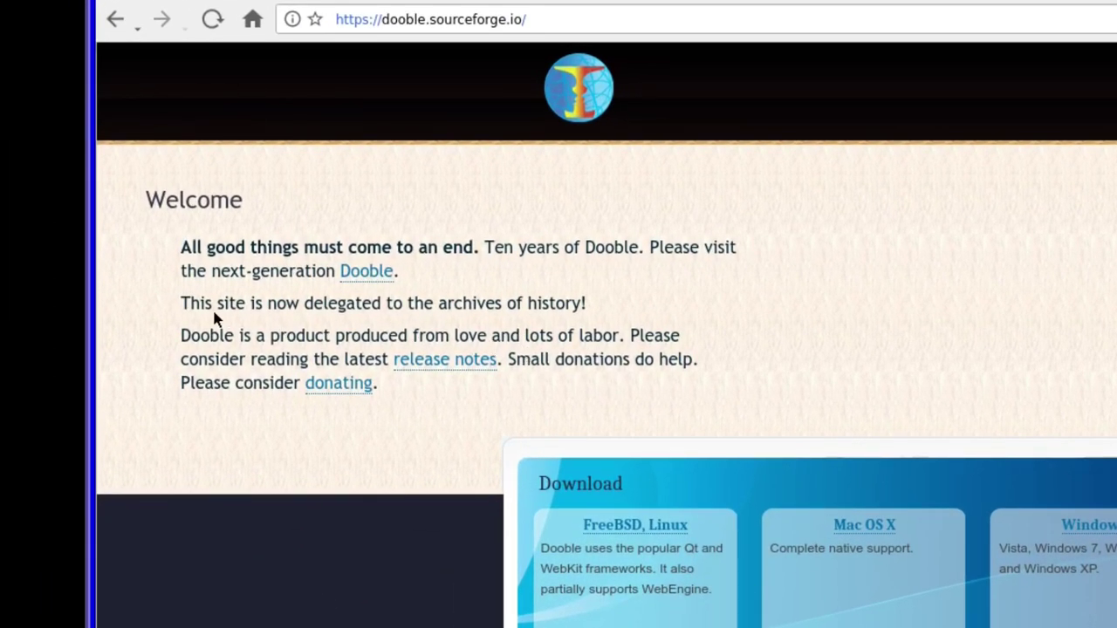
pyautogui.moveTo(180, 248); pyautogui.dragTo(680, 280)
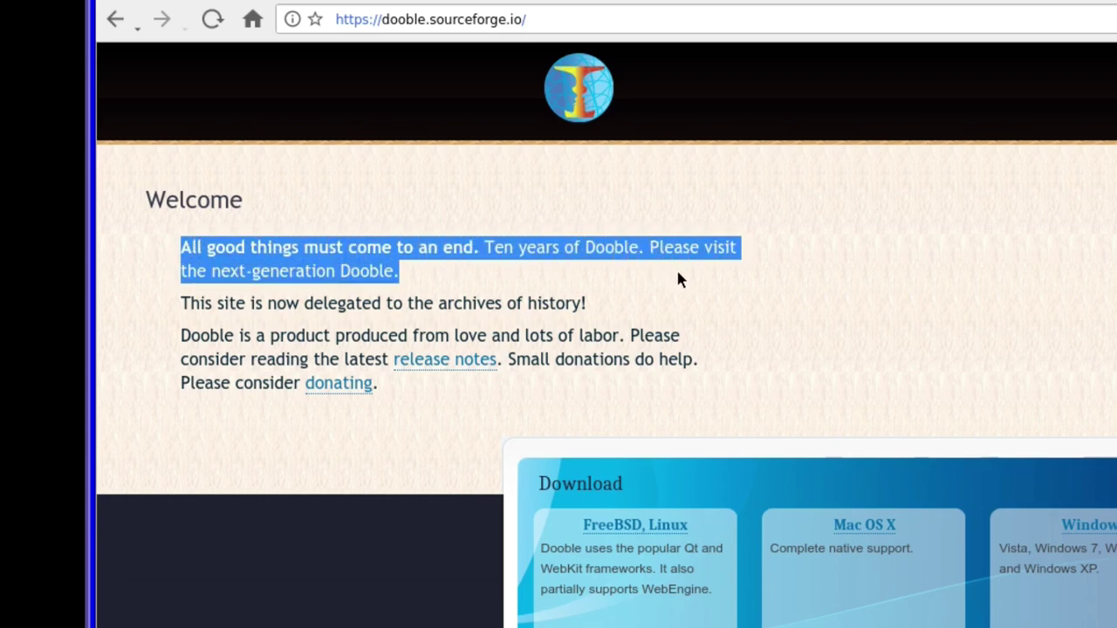
pyautogui.click(773, 276)
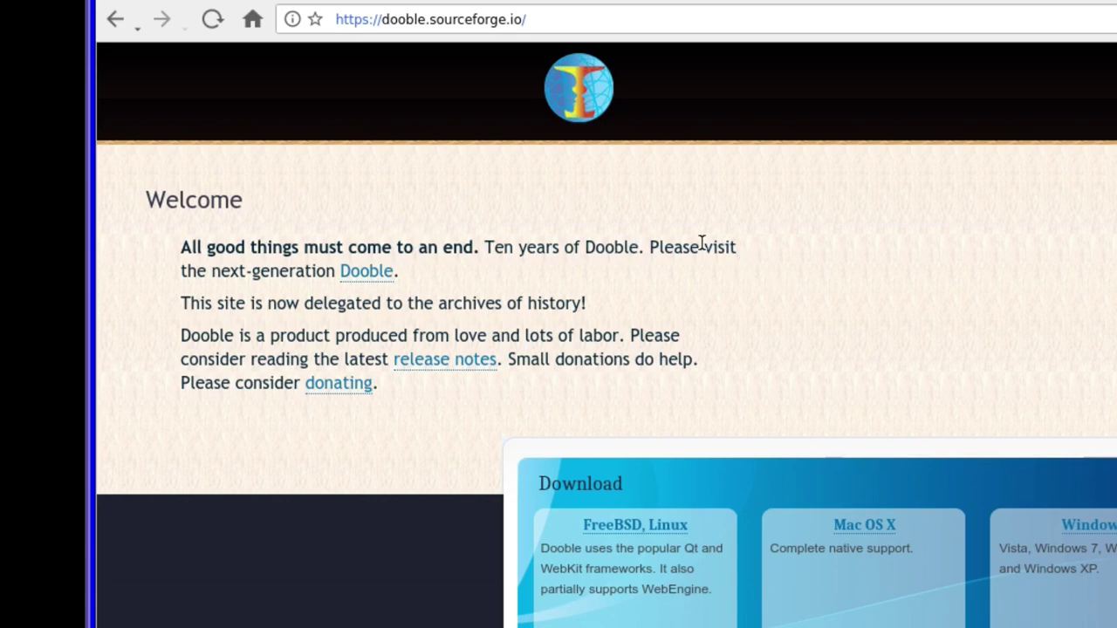
pyautogui.click(362, 273)
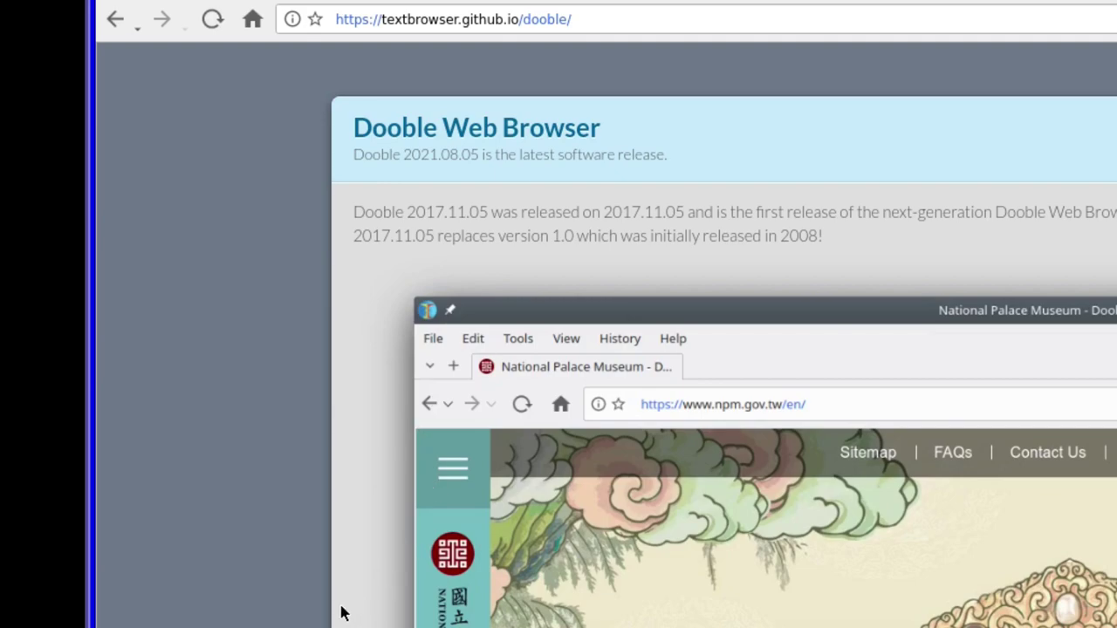
# Step: Scroll to the 2021.08.05 release notes, highlight the version, and show Help > About Dooble
pyautogui.scroll(-3, 342, 613)
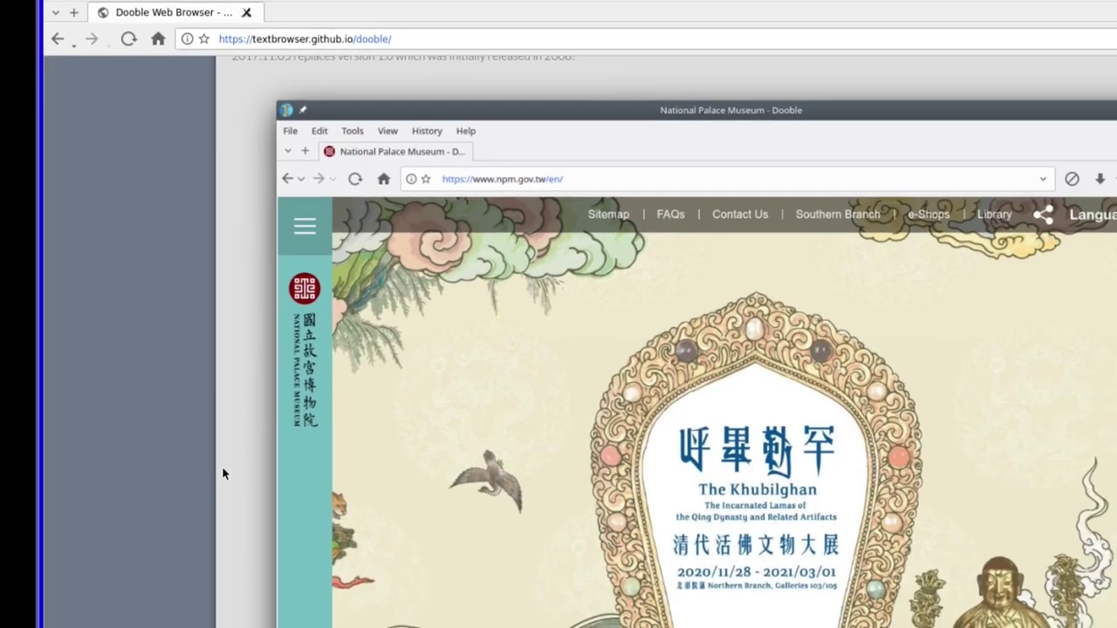
pyautogui.scroll(-1, 138, 374)
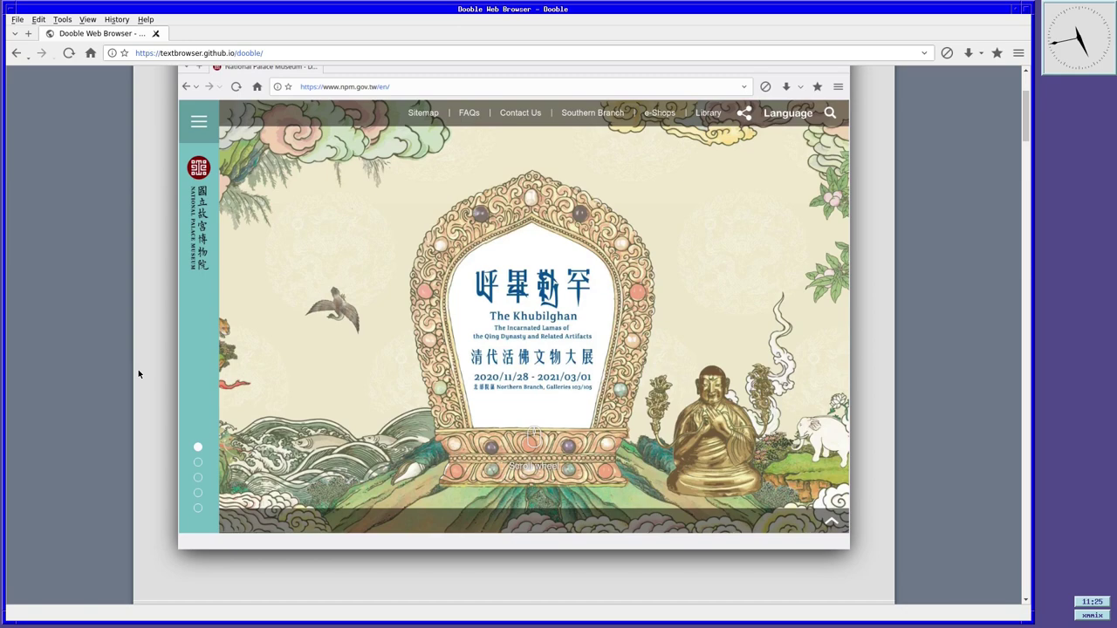
pyautogui.scroll(-6, 138, 373)
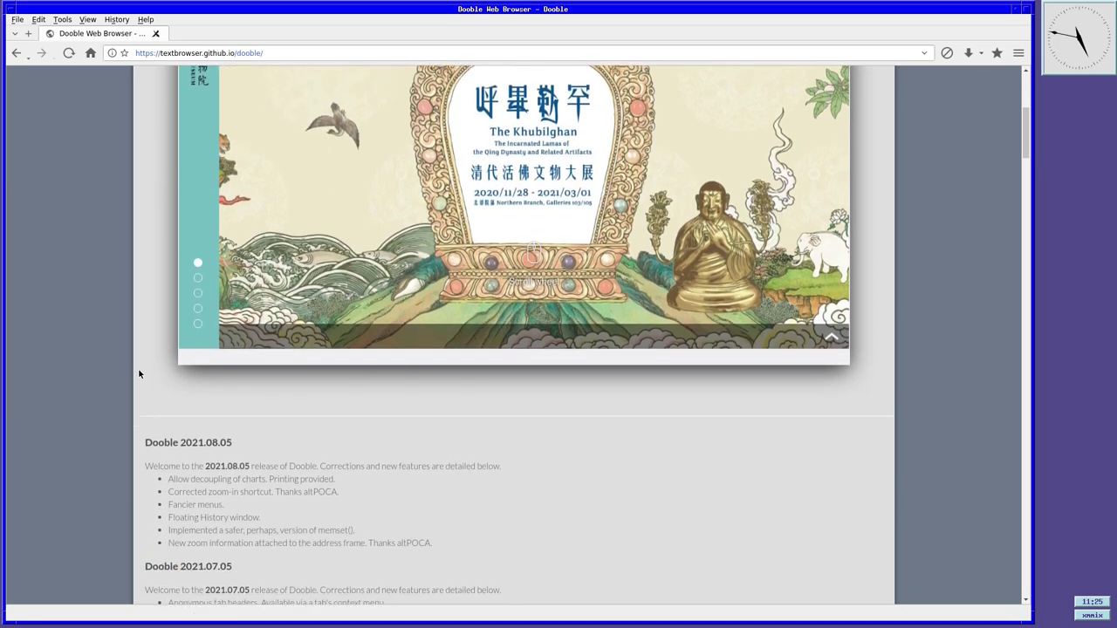
pyautogui.scroll(-3, 137, 374)
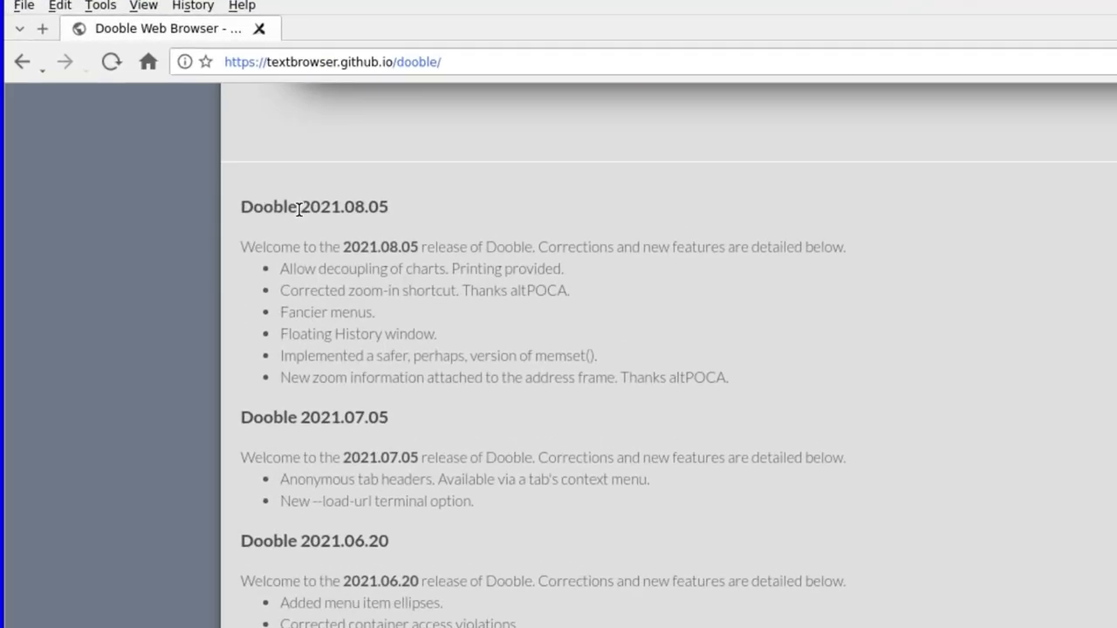
pyautogui.moveTo(299, 210); pyautogui.dragTo(374, 208)
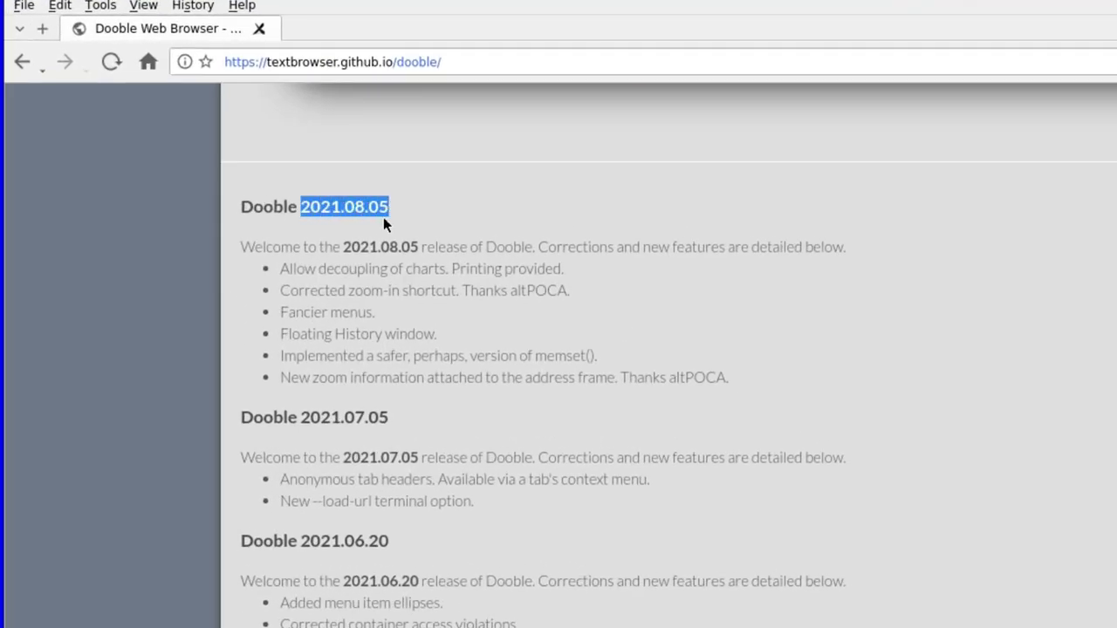
pyautogui.click(363, 210)
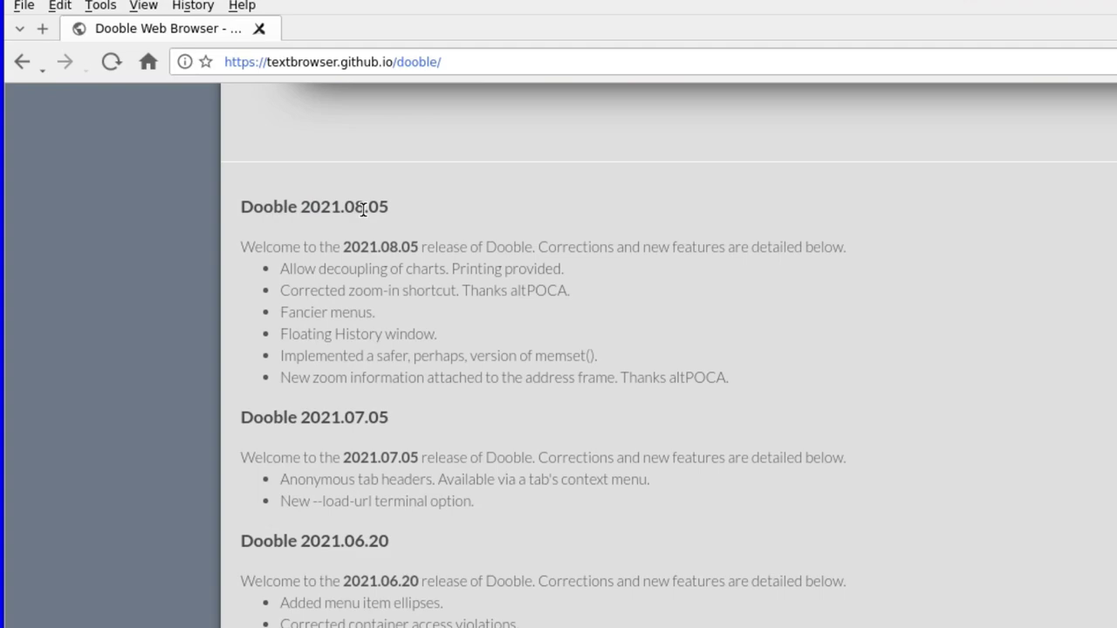
pyautogui.click(241, 5)
pyautogui.click(258, 27)
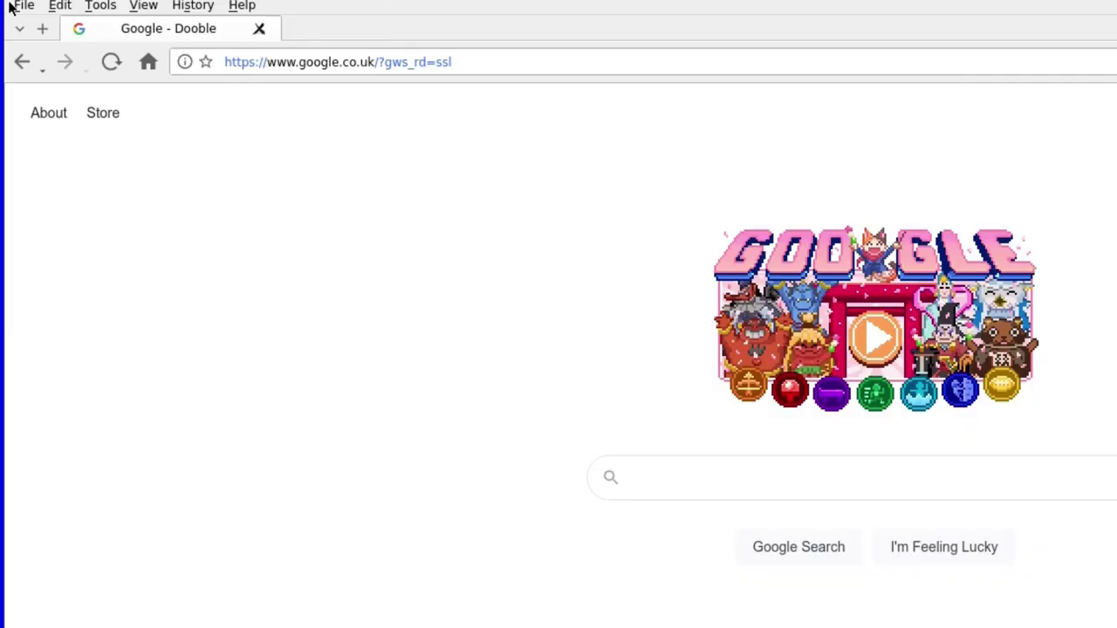
# Step: Browse the File and Edit menus and Clear Items, then open Edit > Settings on the Web options
pyautogui.click(18, 5)
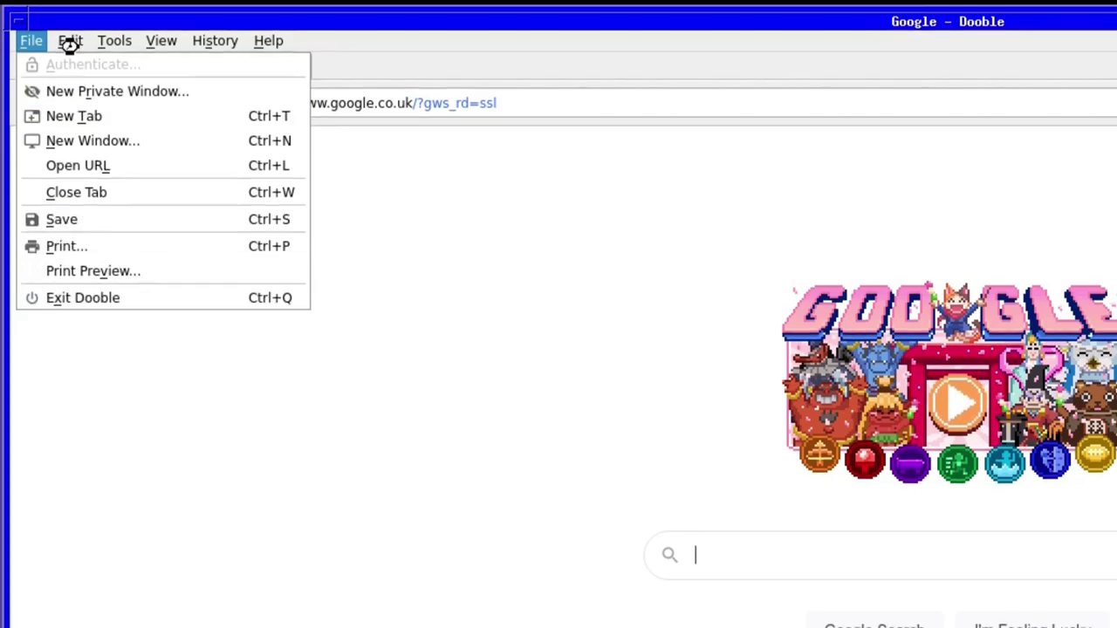
pyautogui.moveTo(70, 42)
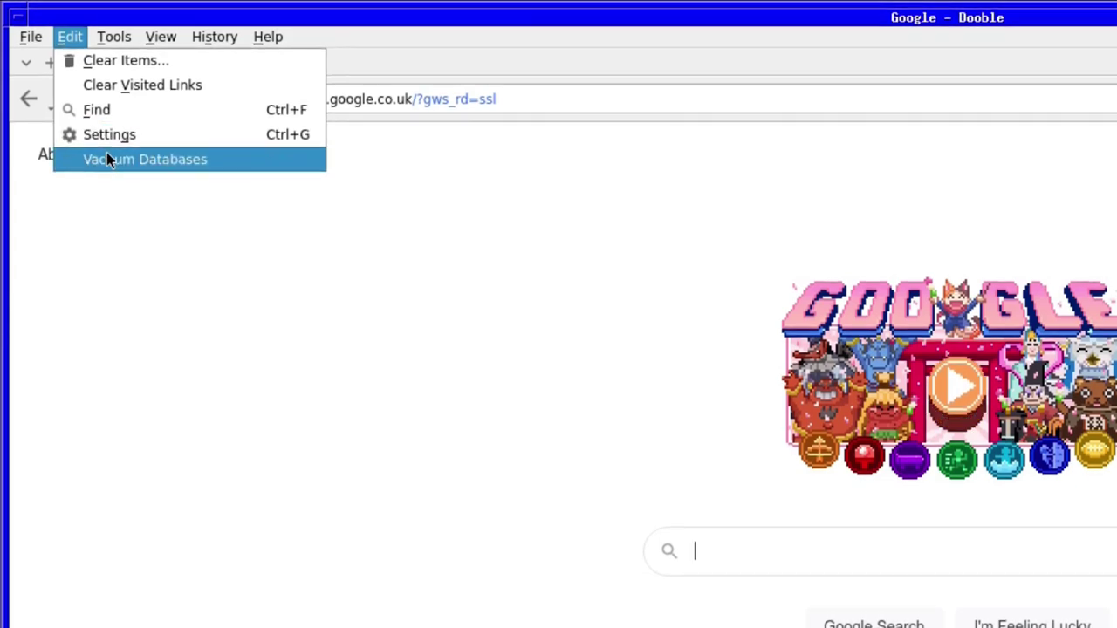
pyautogui.click(121, 61)
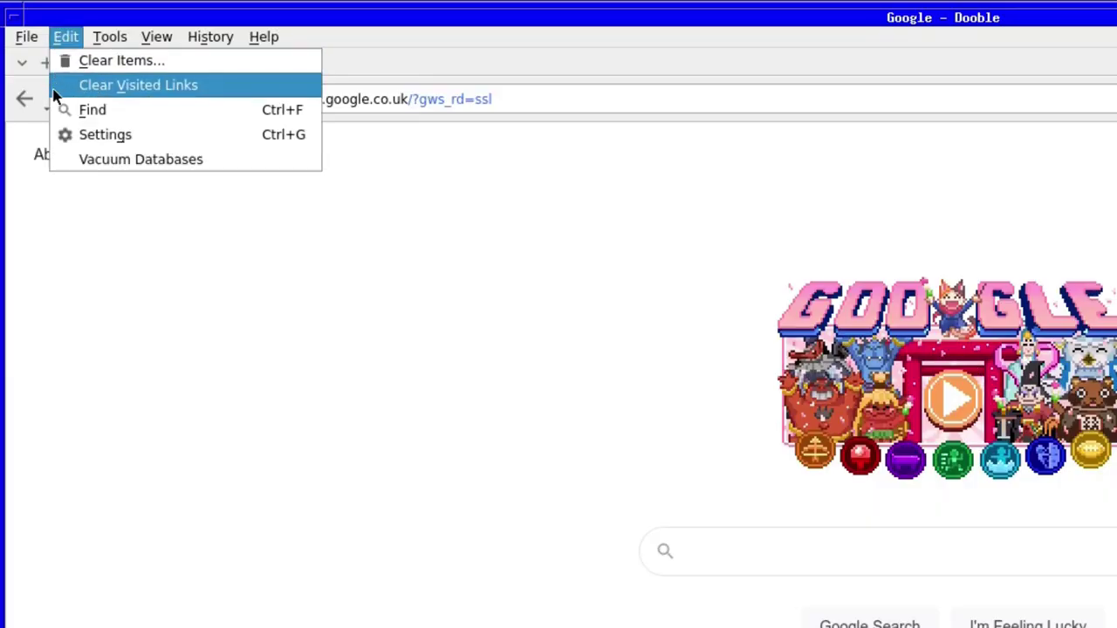
pyautogui.click(60, 135)
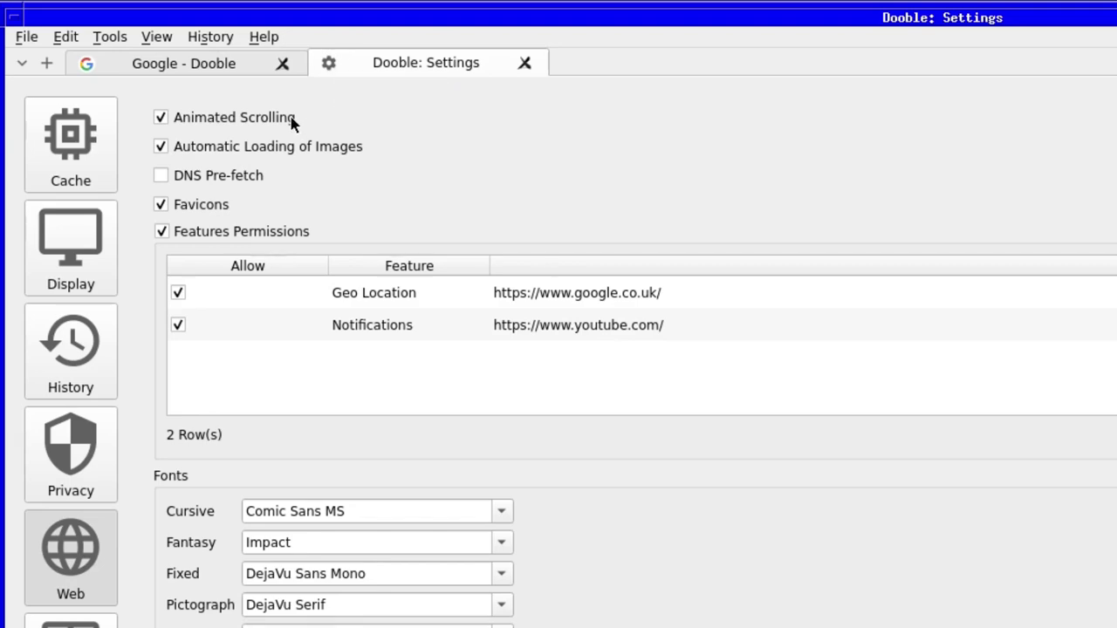
# Step: Clear the browser cache with Memory kept as the cache type, then view the Display settings
pyautogui.click(90, 159)
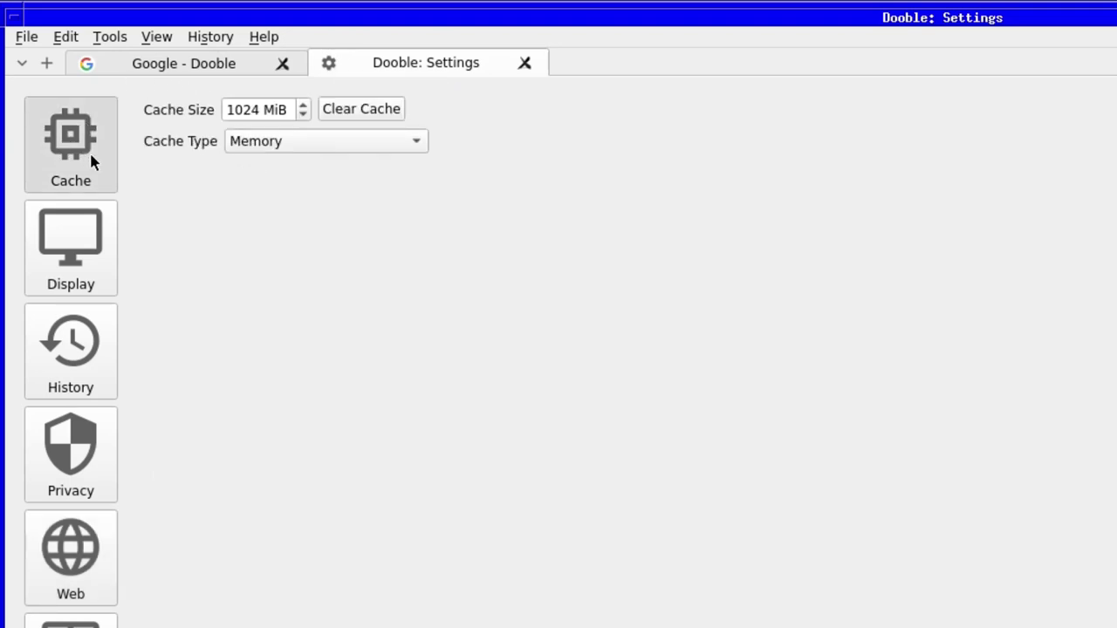
pyautogui.click(277, 143)
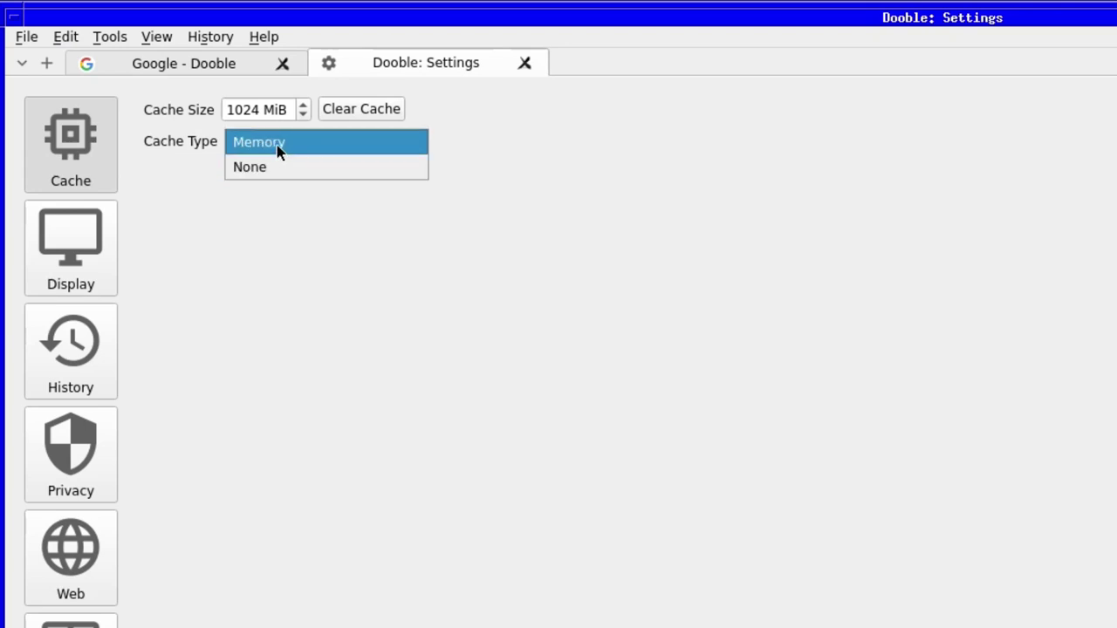
pyautogui.click(498, 130)
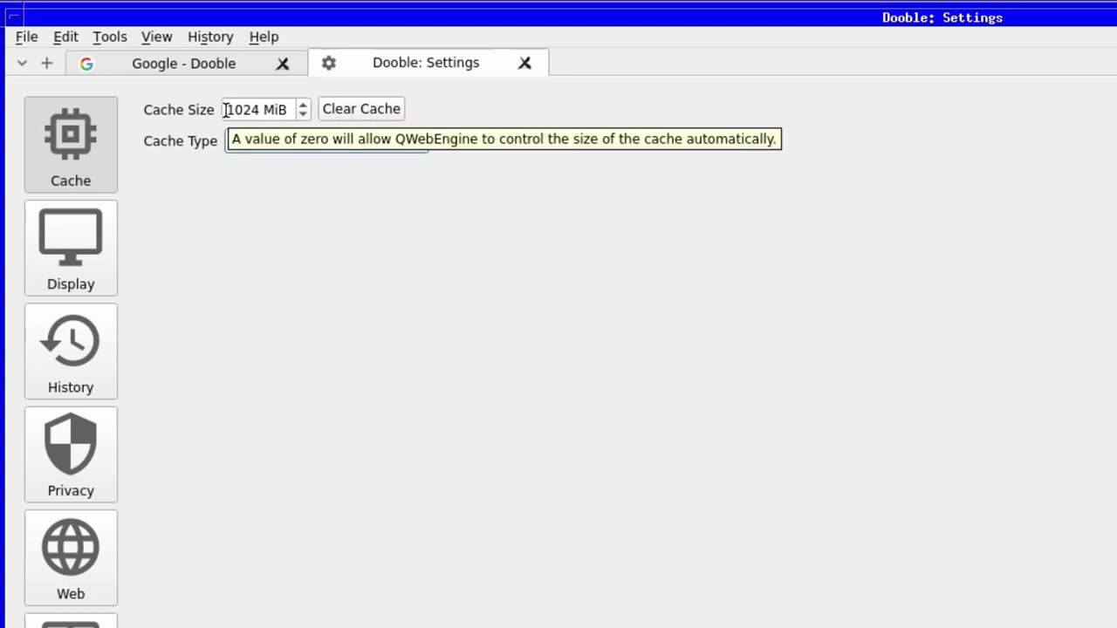
pyautogui.click(343, 110)
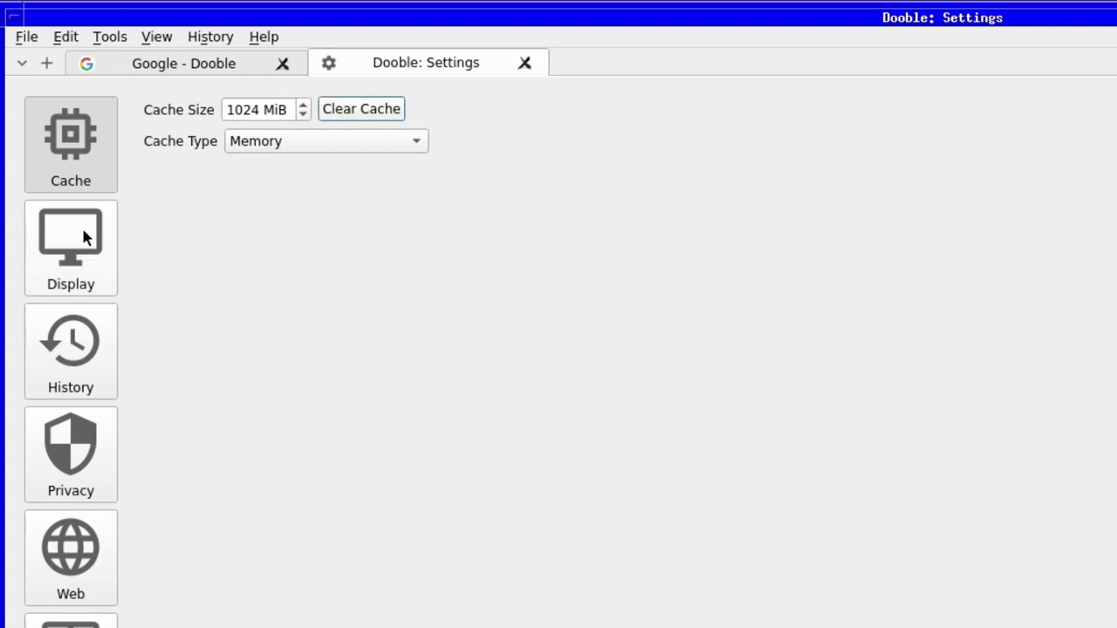
pyautogui.click(61, 249)
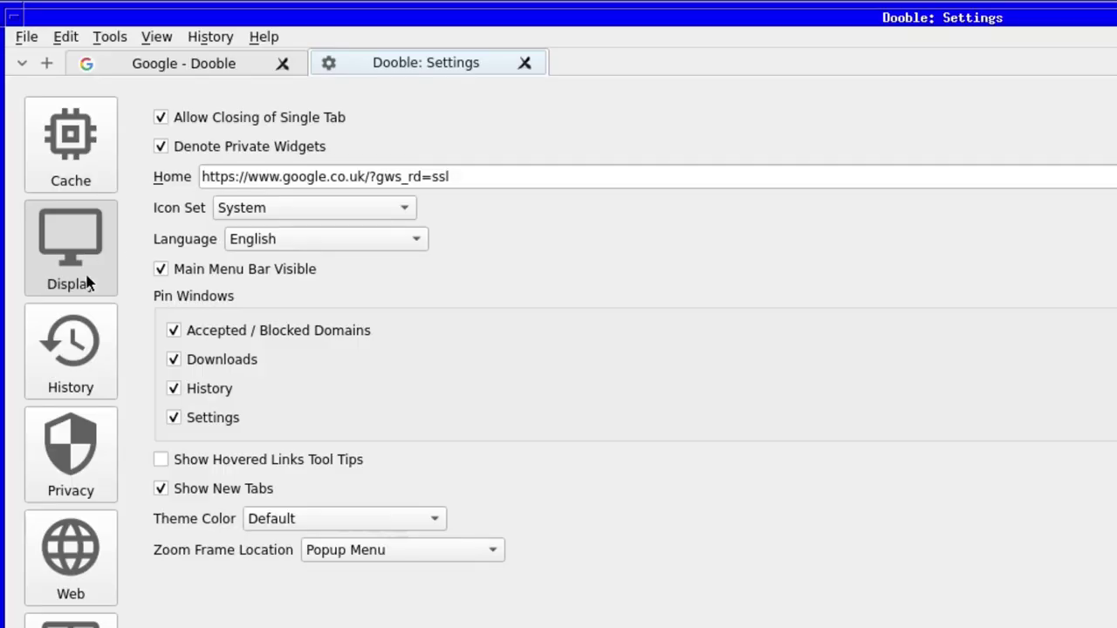
# Step: In the History settings, toggle Visited Links on and back off
pyautogui.click(68, 361)
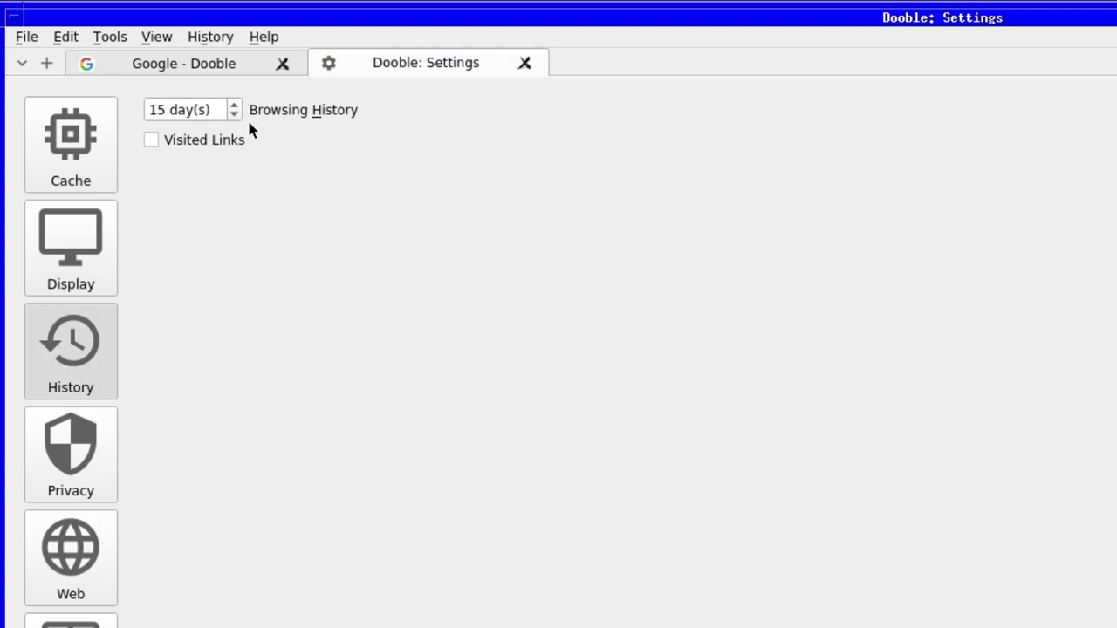
pyautogui.click(175, 142)
pyautogui.click(174, 143)
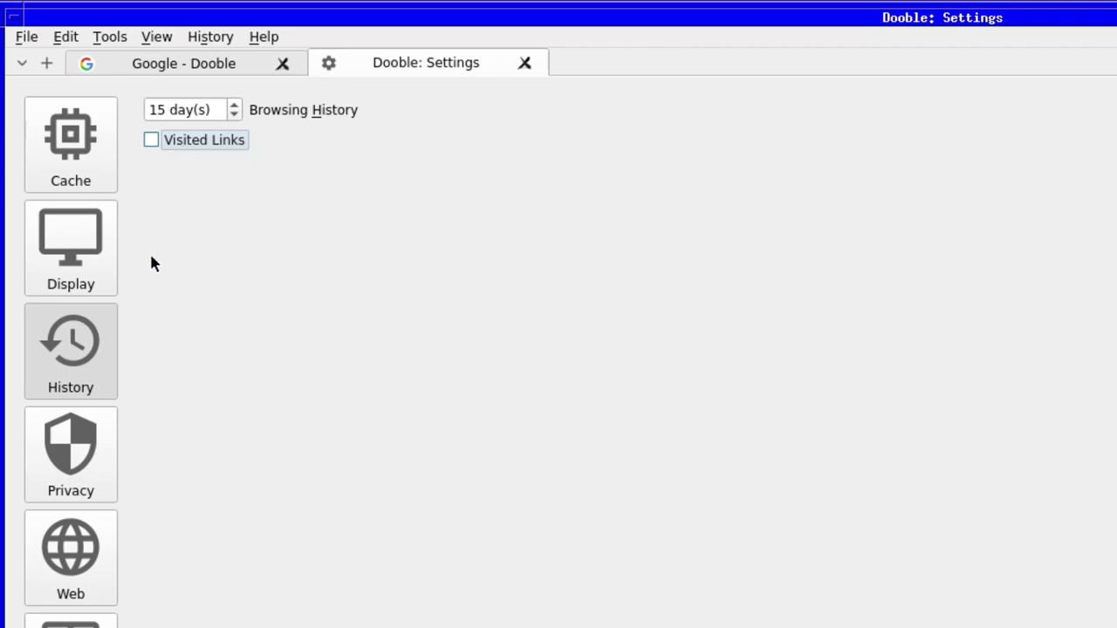
# Step: In Privacy, keep the Save Persistent Only cookie policy and toggle Credentials on and back off
pyautogui.click(66, 449)
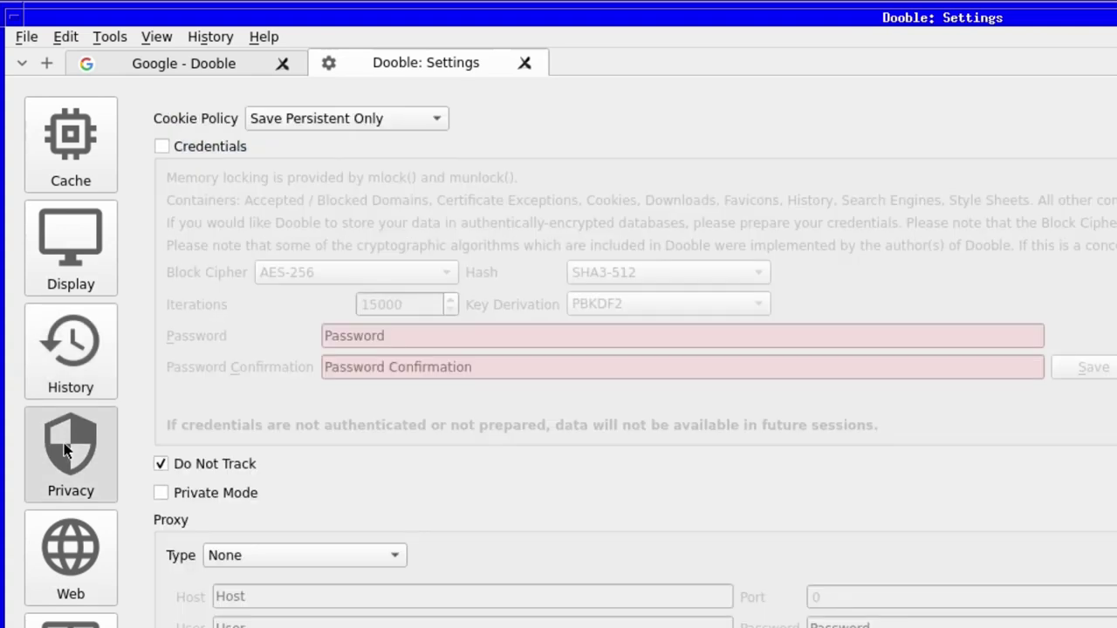
pyautogui.click(269, 118)
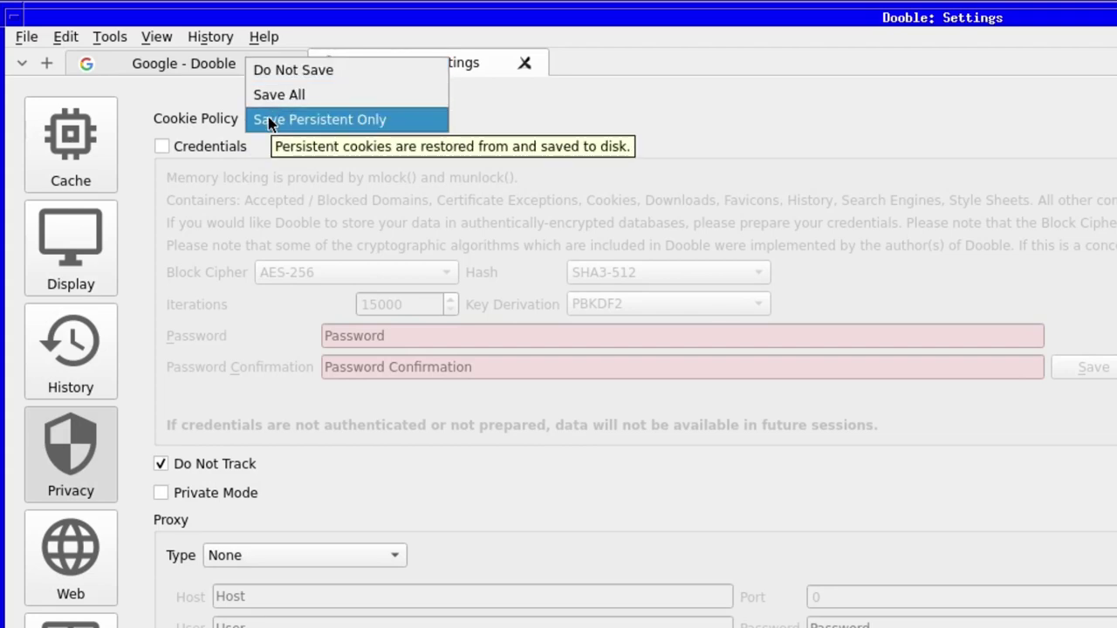
pyautogui.click(665, 156)
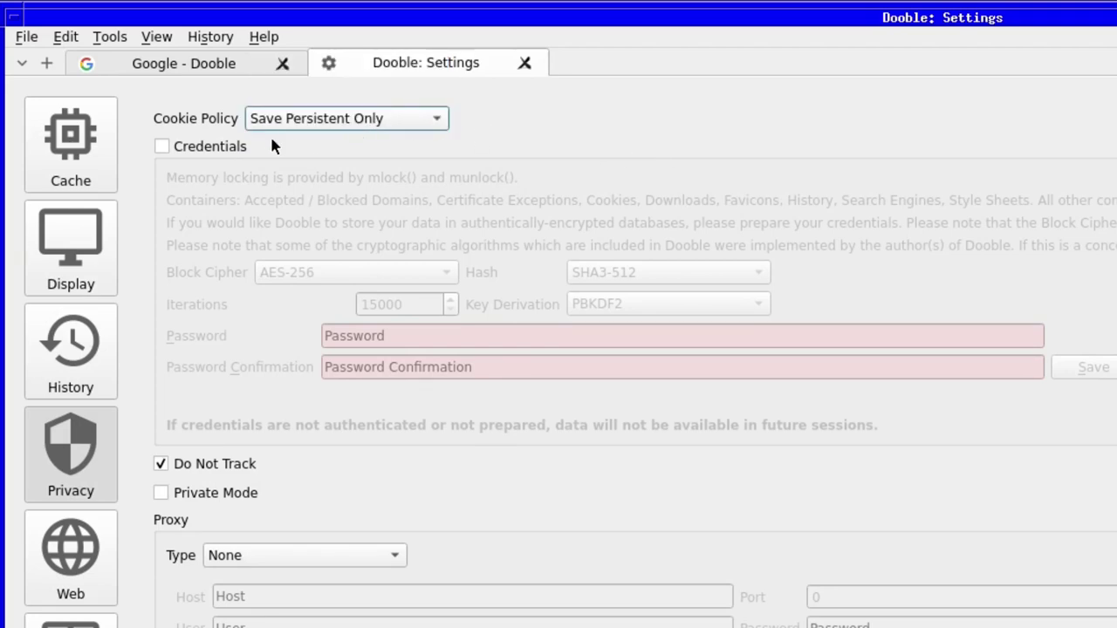
pyautogui.click(192, 149)
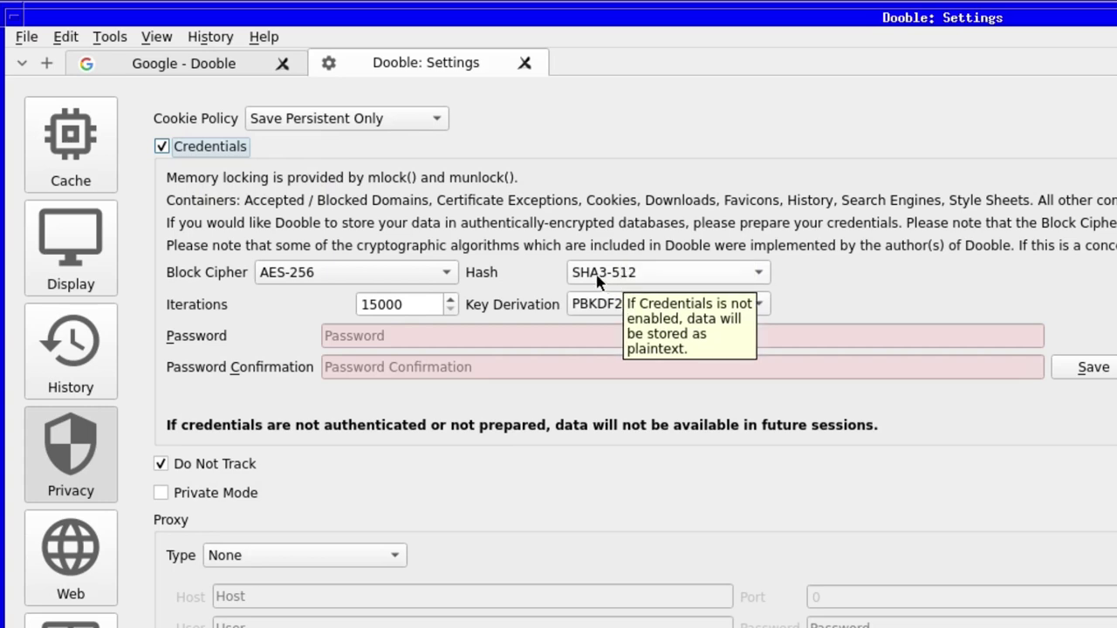
pyautogui.click(162, 147)
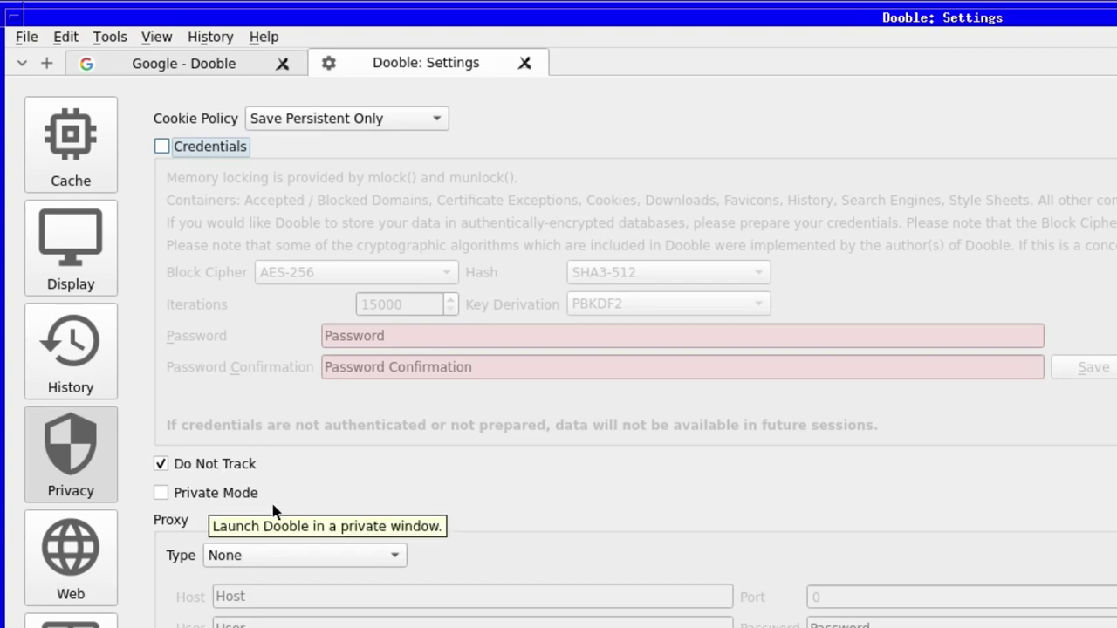
# Step: Leave the proxy type as None and return to the Web settings
pyautogui.click(267, 558)
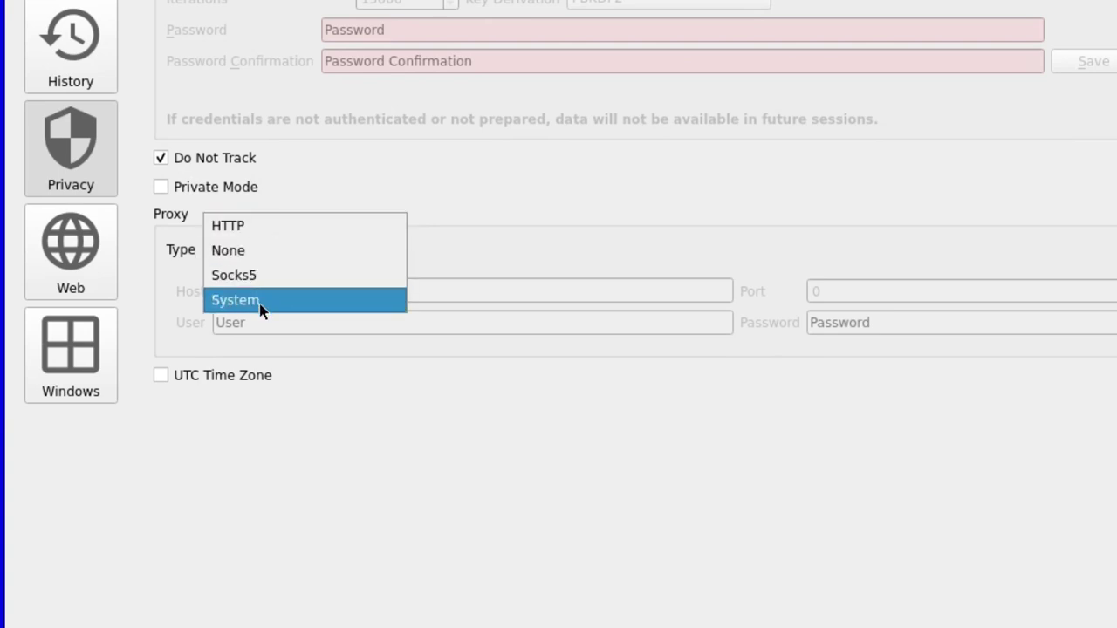
pyautogui.click(423, 413)
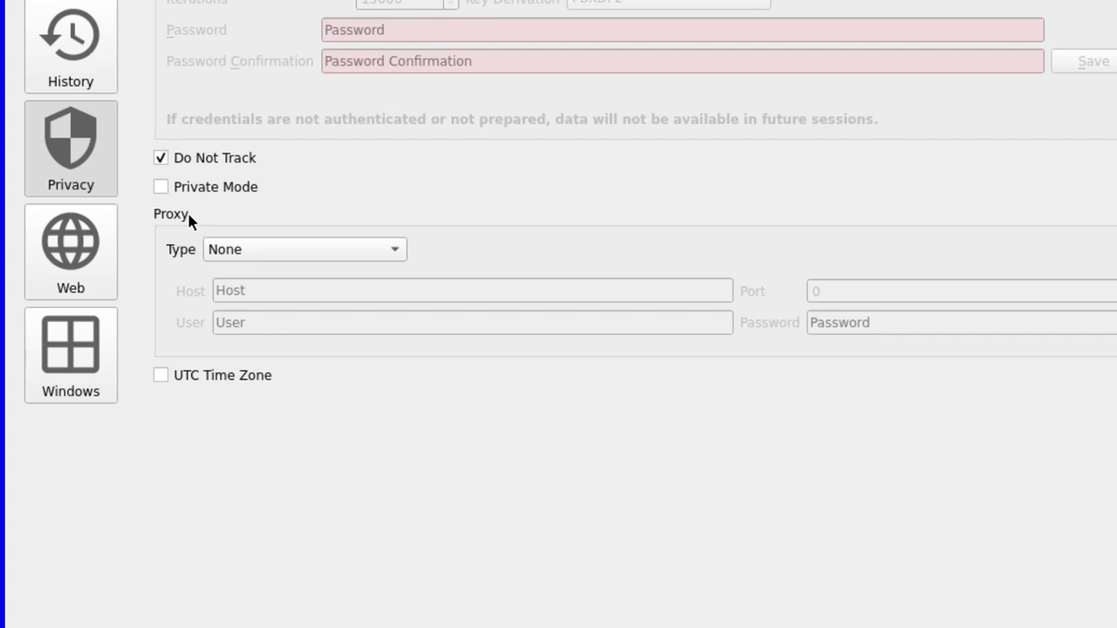
pyautogui.click(74, 246)
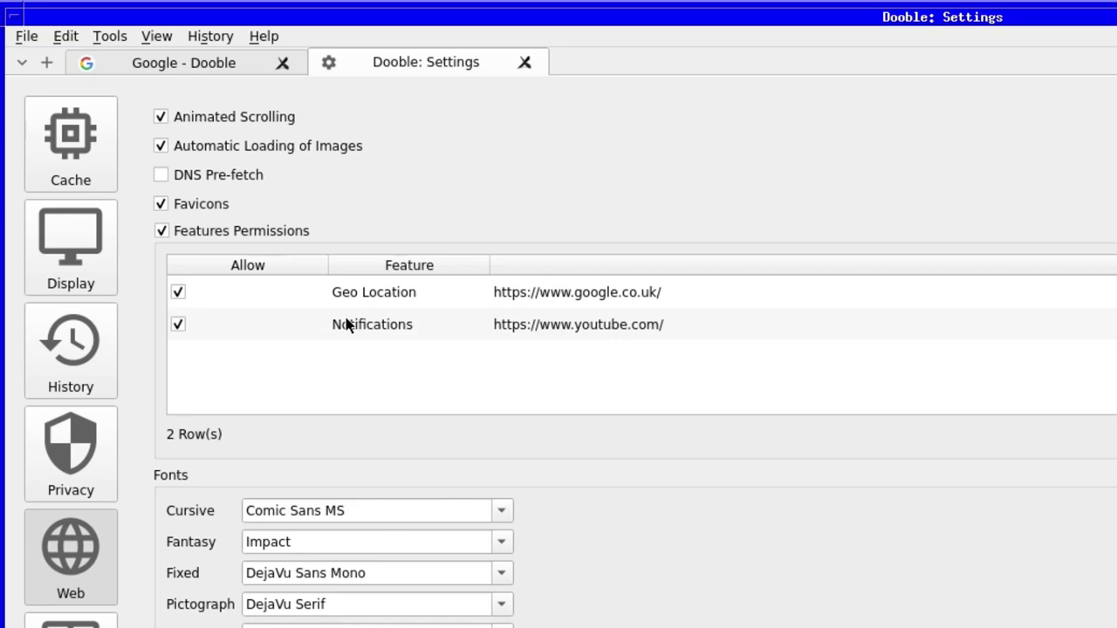
pyautogui.scroll(-5, 293, 481)
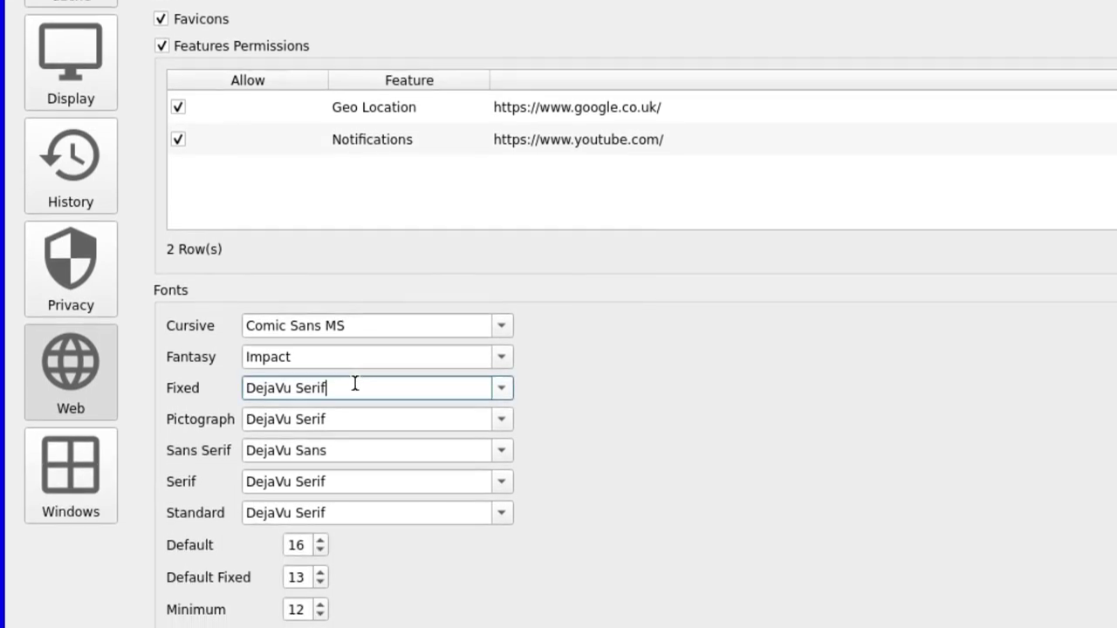
pyautogui.scroll(1, 365, 106)
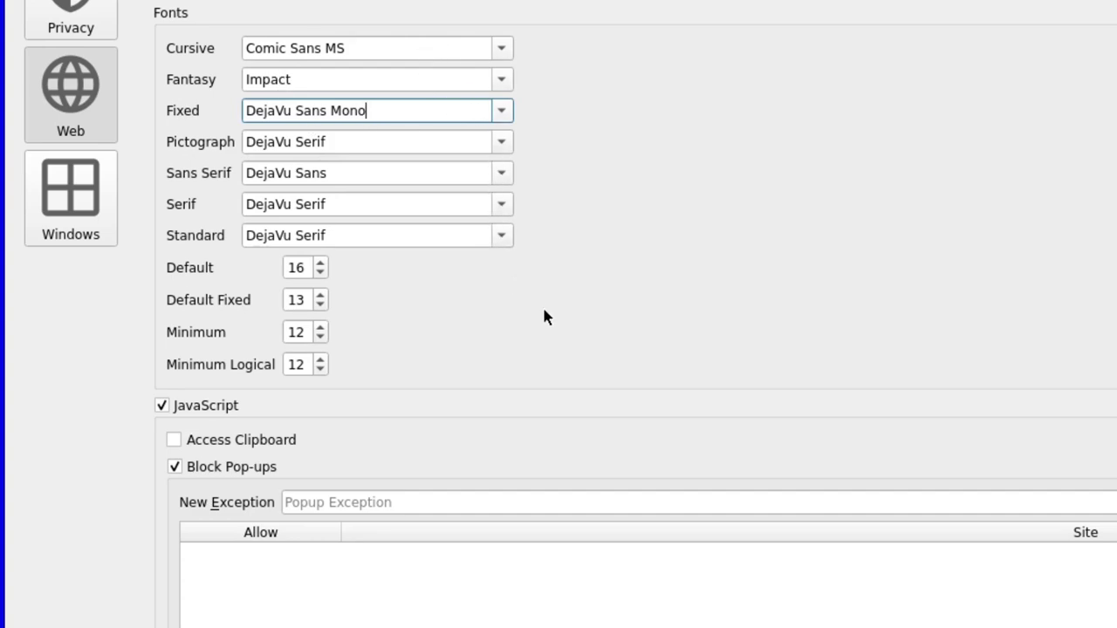
pyautogui.scroll(-4, 524, 312)
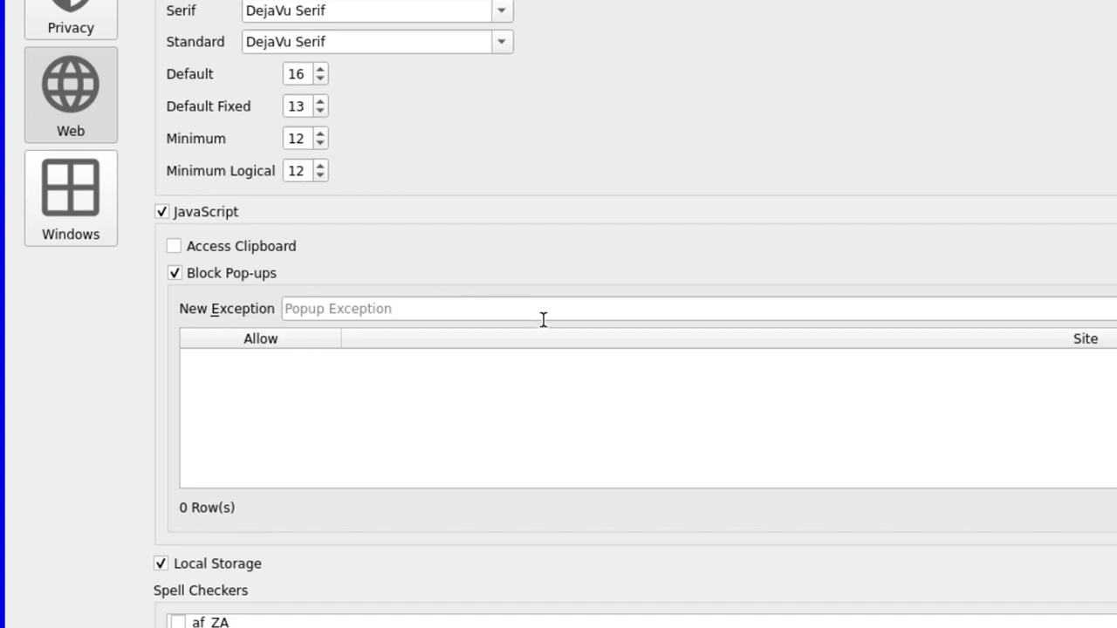
pyautogui.scroll(-3, 541, 482)
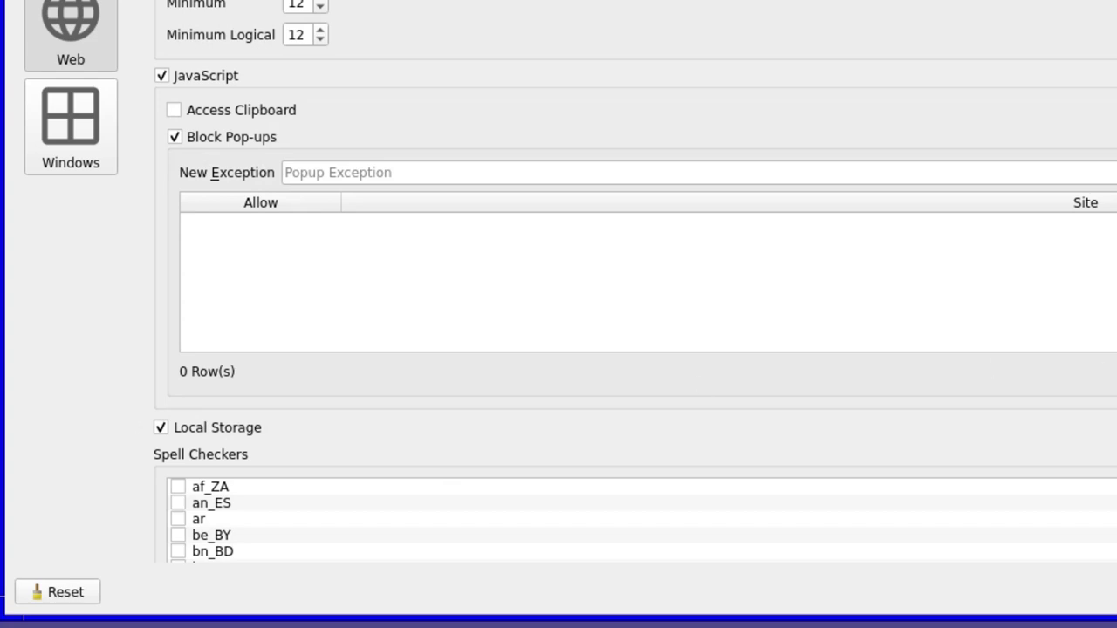
pyautogui.scroll(-5, 635, 349)
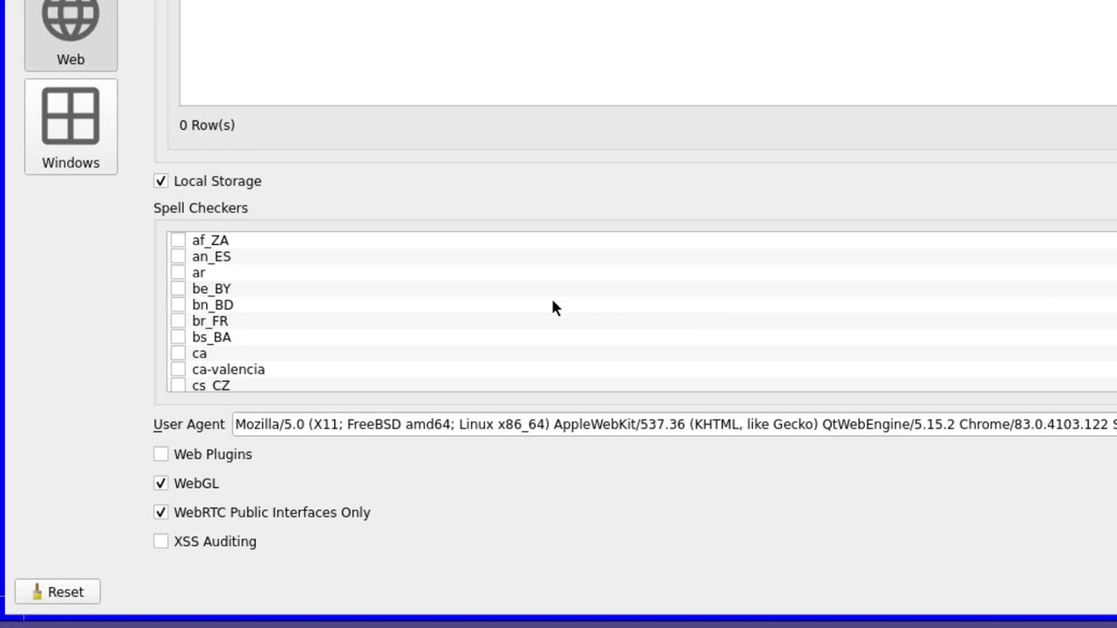
pyautogui.scroll(3, 421, 328)
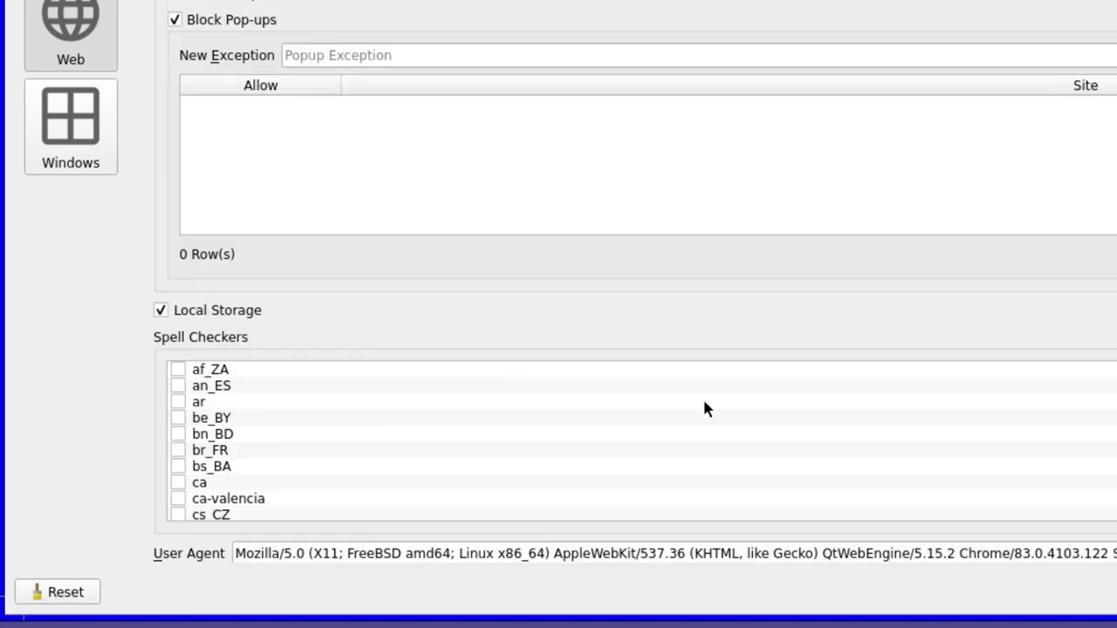
pyautogui.scroll(-3, 1008, 305)
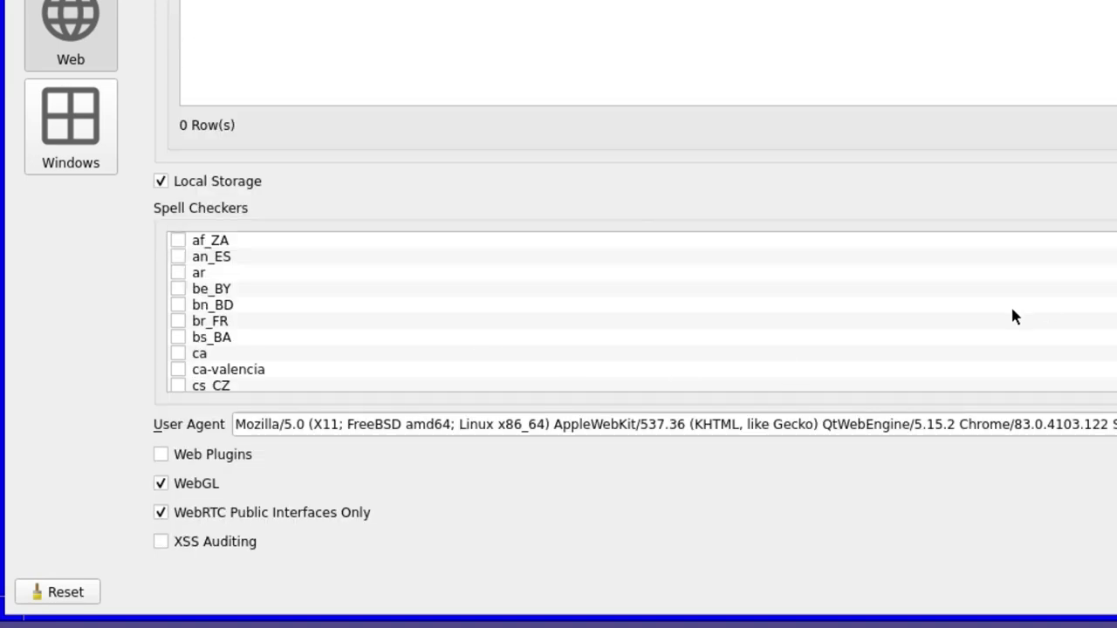
pyautogui.scroll(-2, 1005, 310)
pyautogui.scroll(-2, 1006, 316)
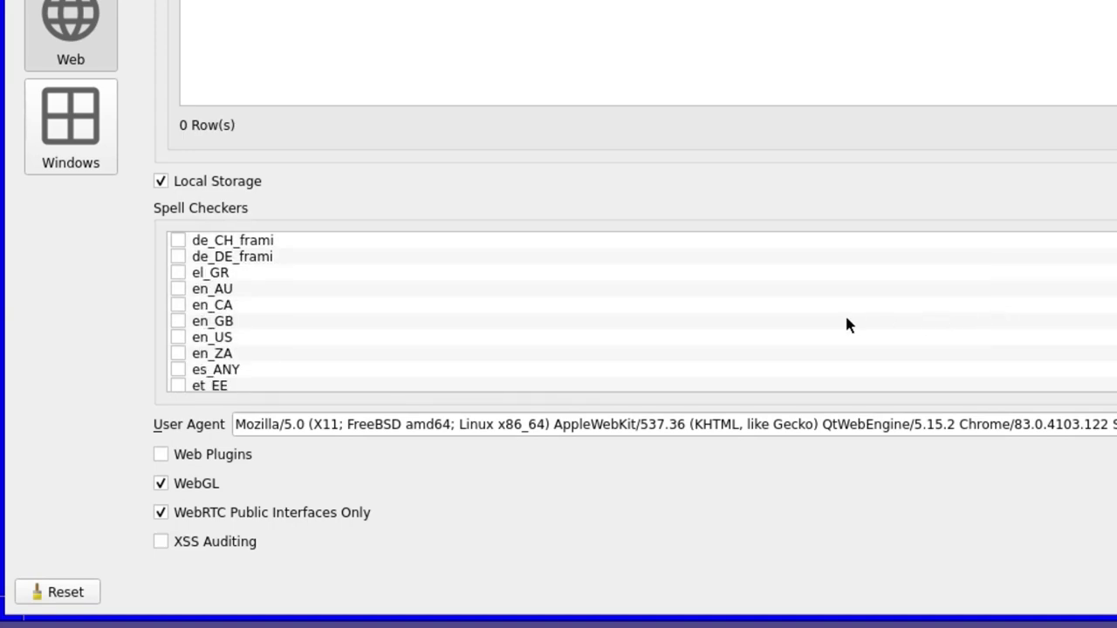
# Step: Tick en_GB in the Spell Checkers list
pyautogui.click(174, 322)
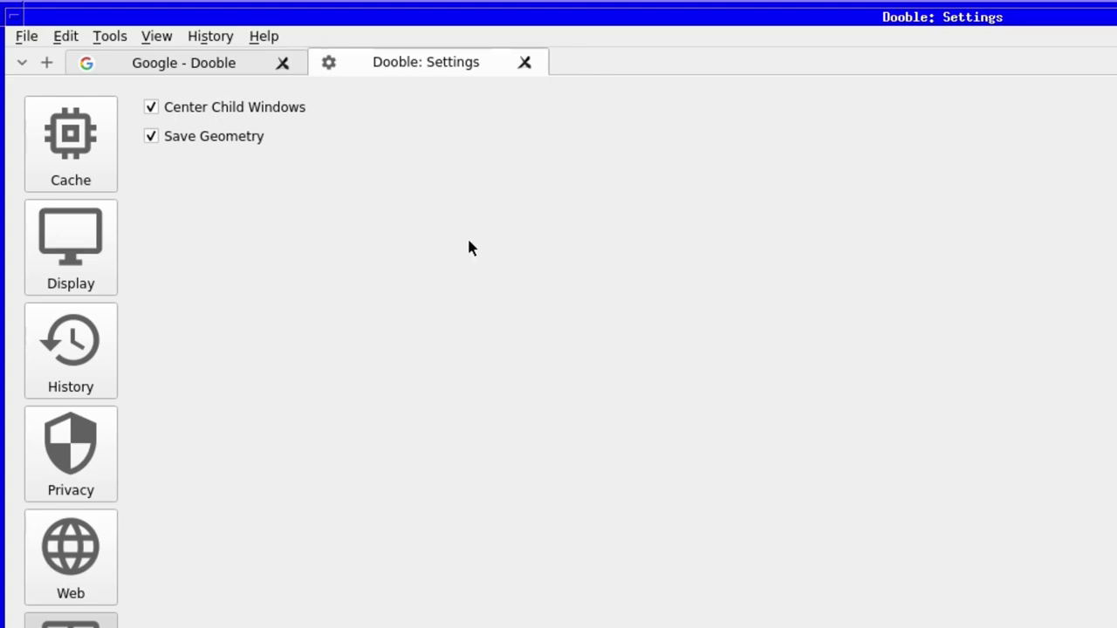
# Step: Close the Settings tab and open Tools > Charts > XY Series
pyautogui.click(524, 63)
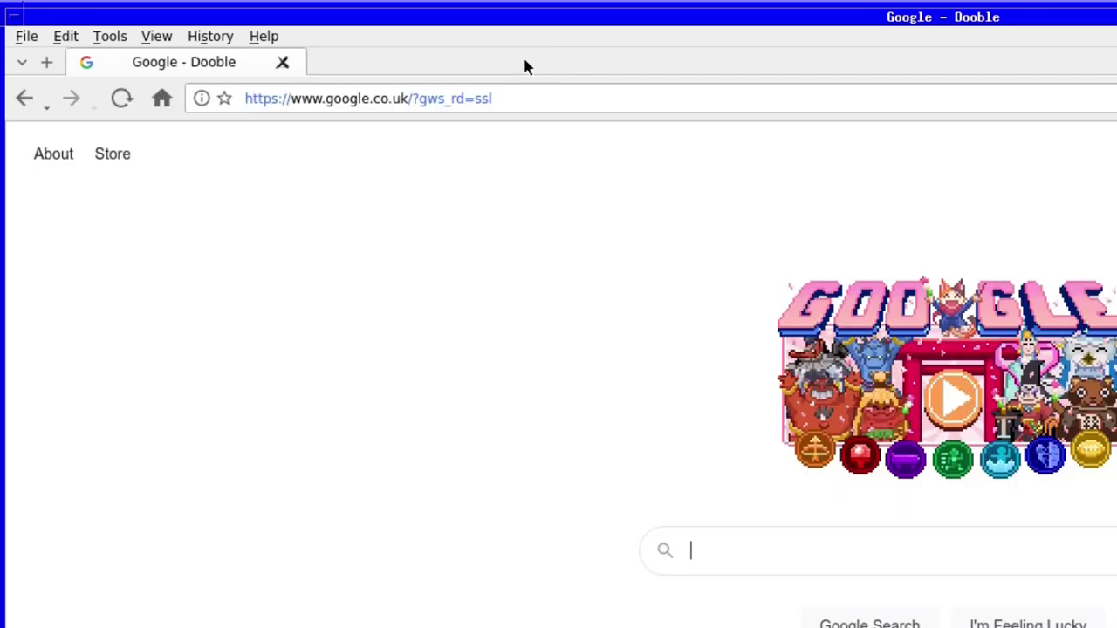
pyautogui.click(65, 36)
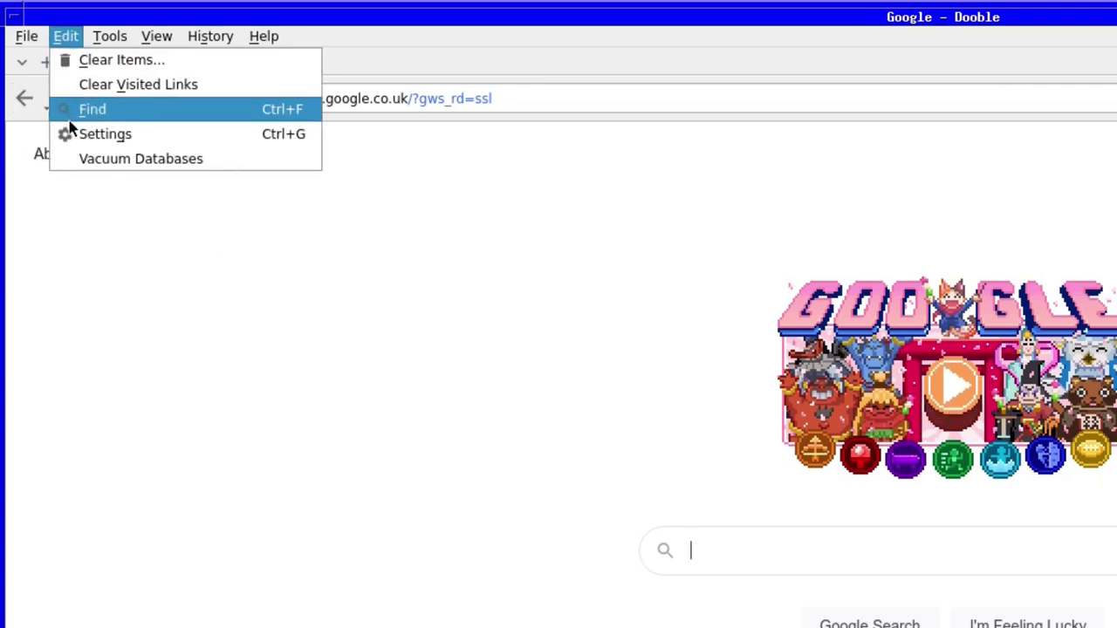
pyautogui.moveTo(109, 36)
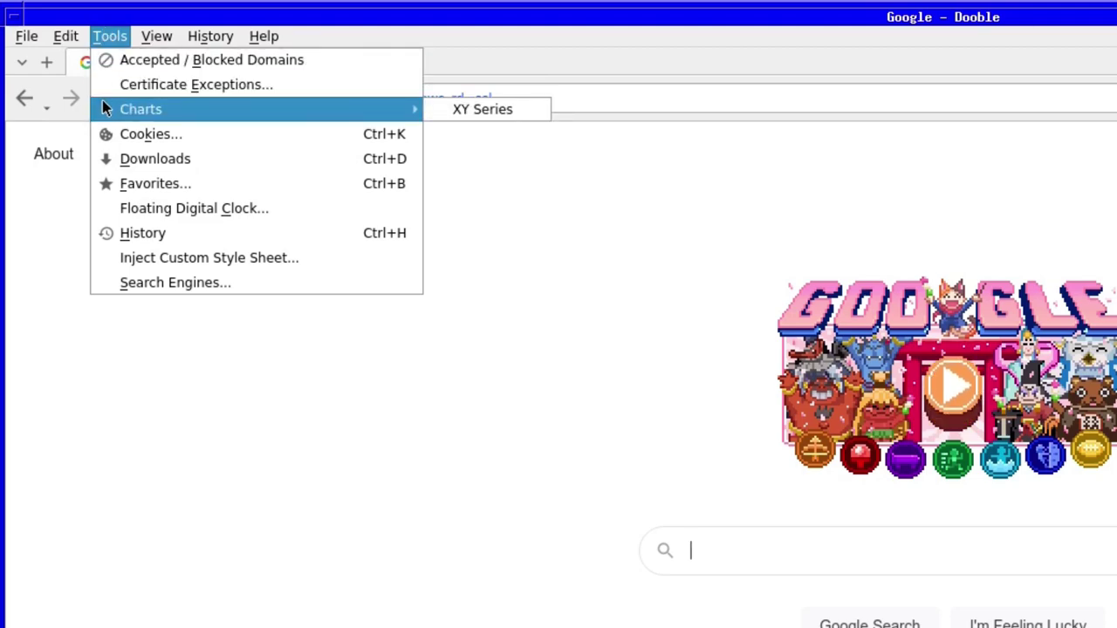
pyautogui.click(463, 114)
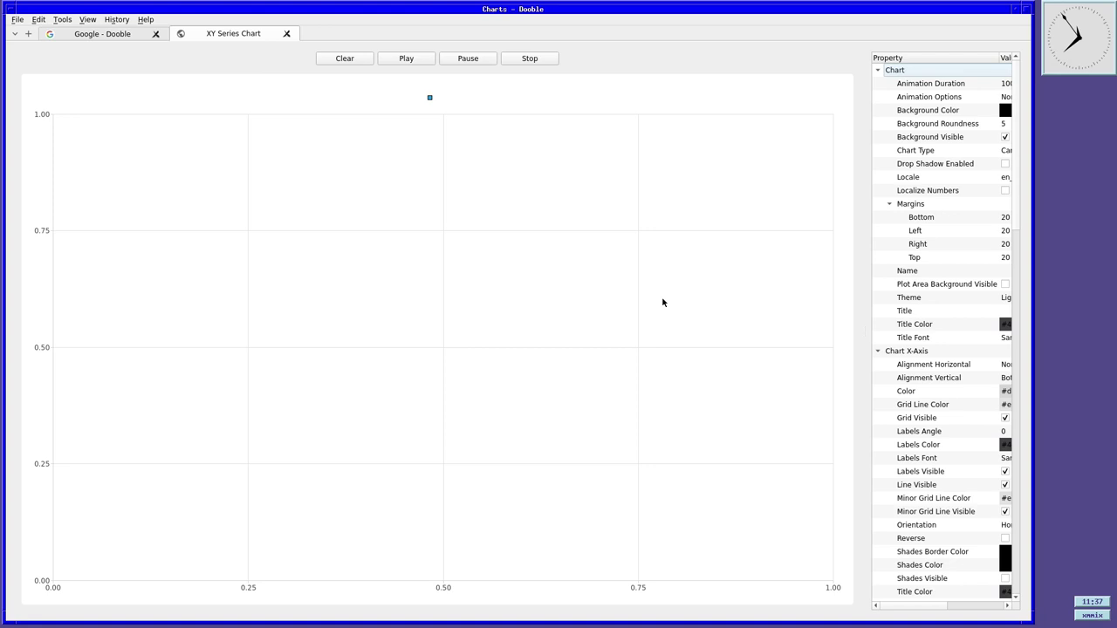
# Step: Select the Shades Color and Shades Border Color properties in the chart's property panel
pyautogui.click(269, 326)
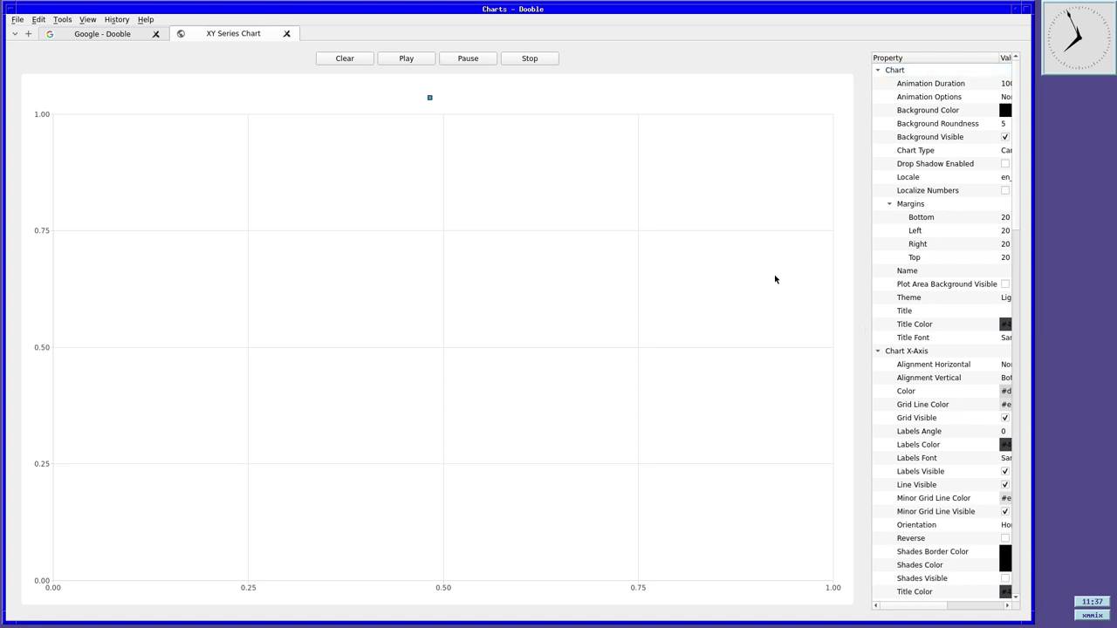
pyautogui.scroll(-4, 916, 392)
pyautogui.click(928, 417)
pyautogui.click(924, 398)
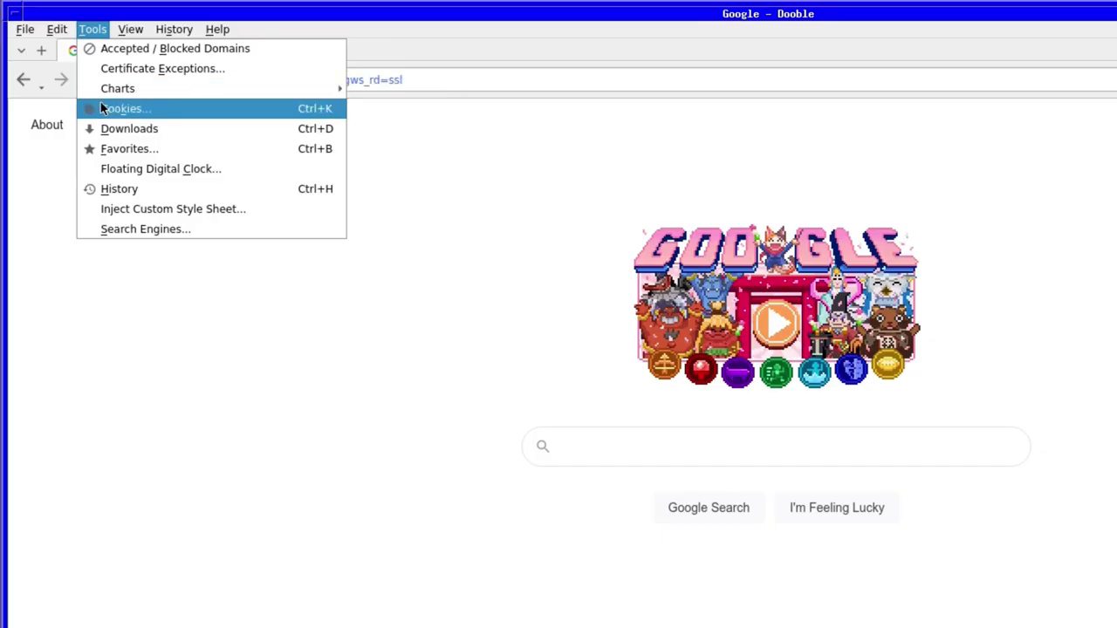
# Step: Check that the Favorites list is empty, then close the Favorites window
pyautogui.click(107, 157)
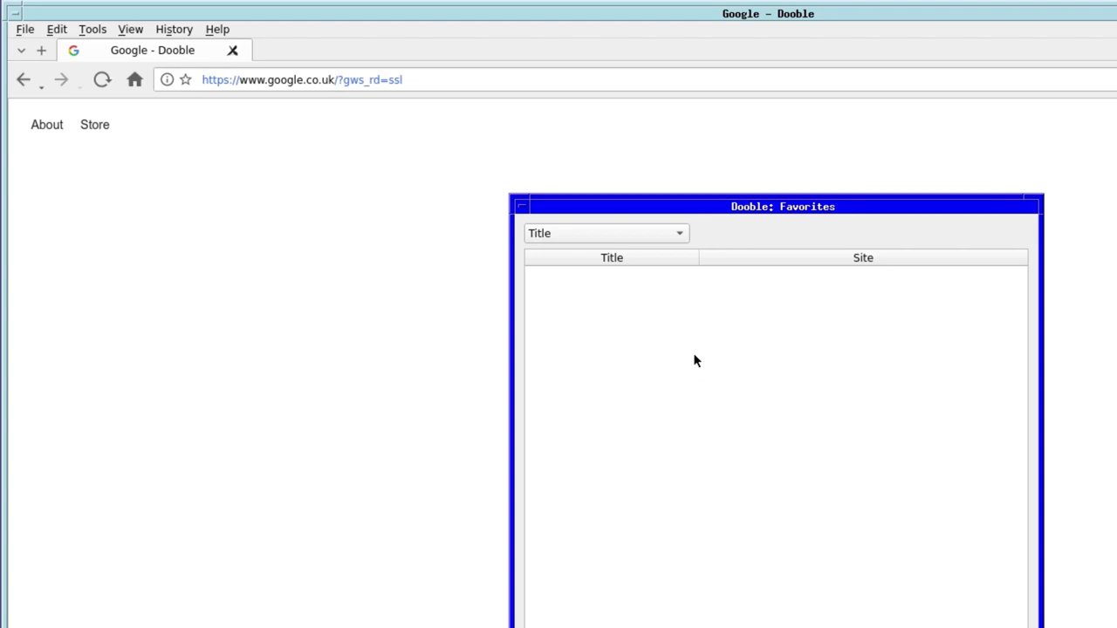
pyautogui.click(522, 207)
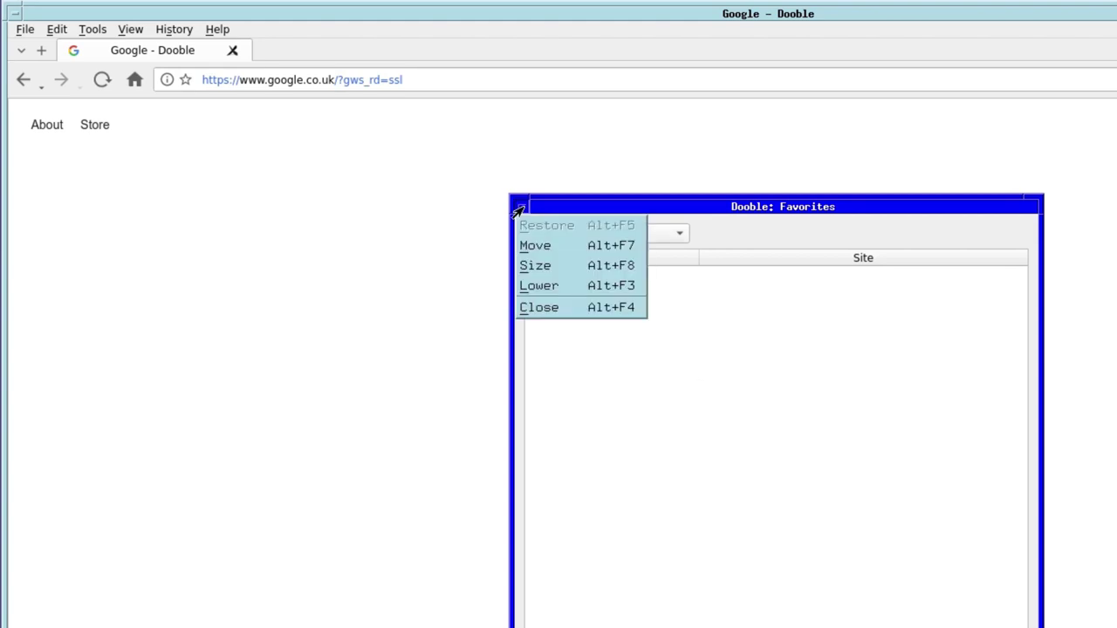
pyautogui.click(551, 310)
# Step: Open the Floating Digital Clock and drag it to the top of the screen
pyautogui.click(93, 29)
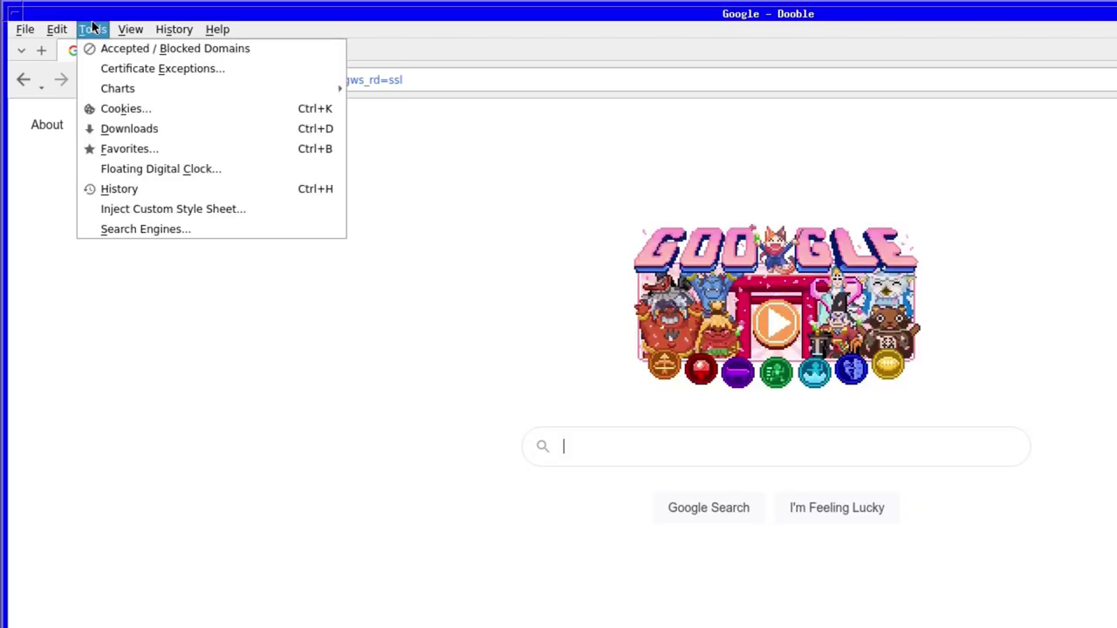
pyautogui.click(108, 170)
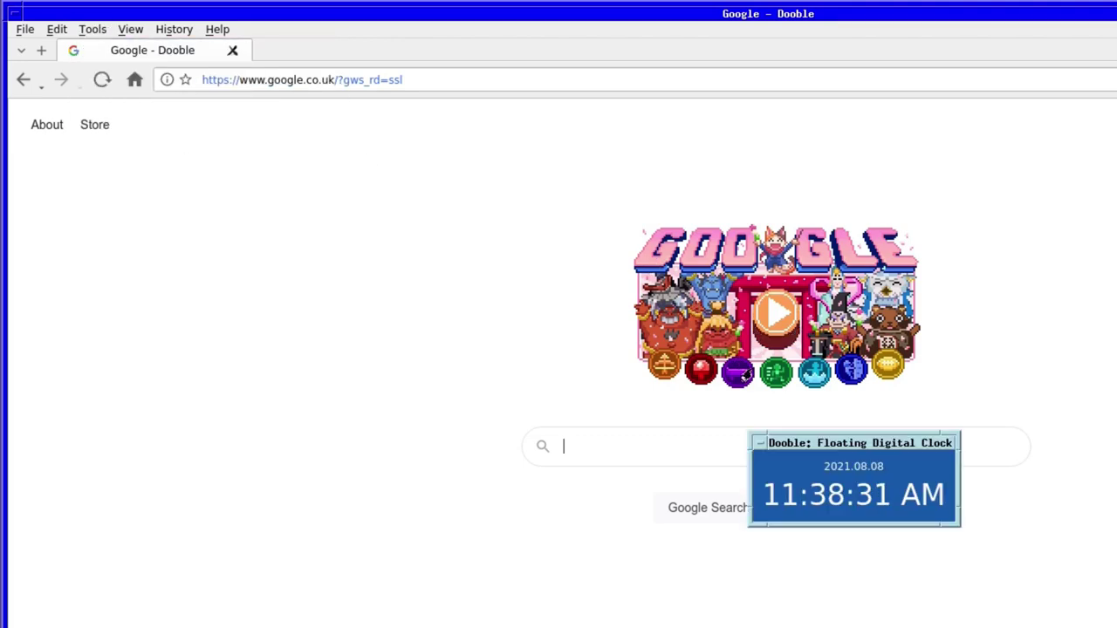
pyautogui.moveTo(817, 440); pyautogui.dragTo(788, 13)
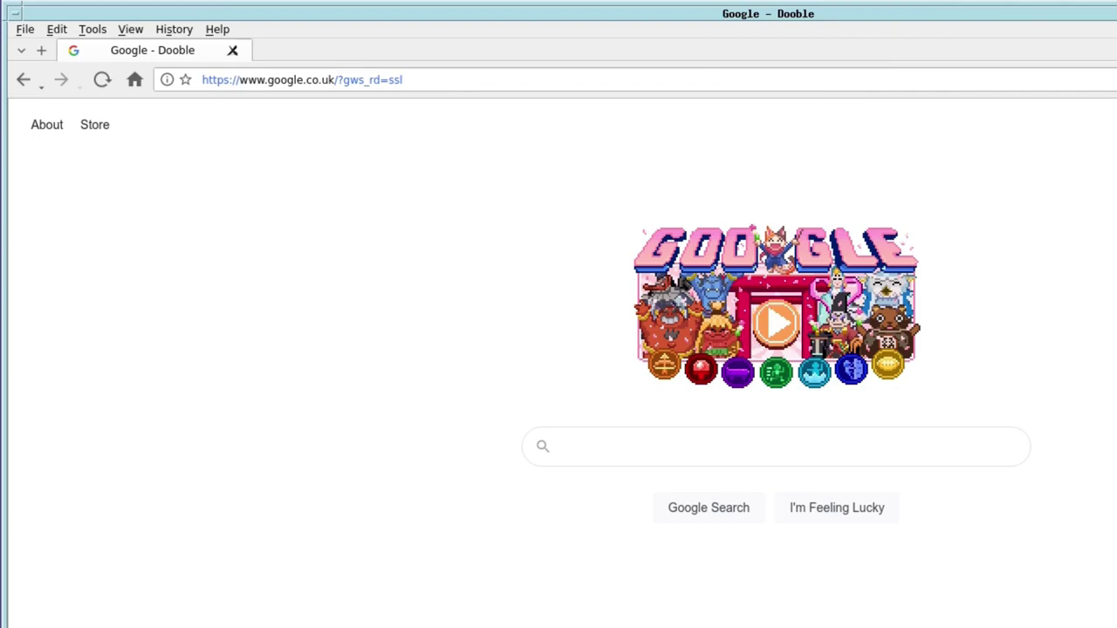
pyautogui.click(564, 446)
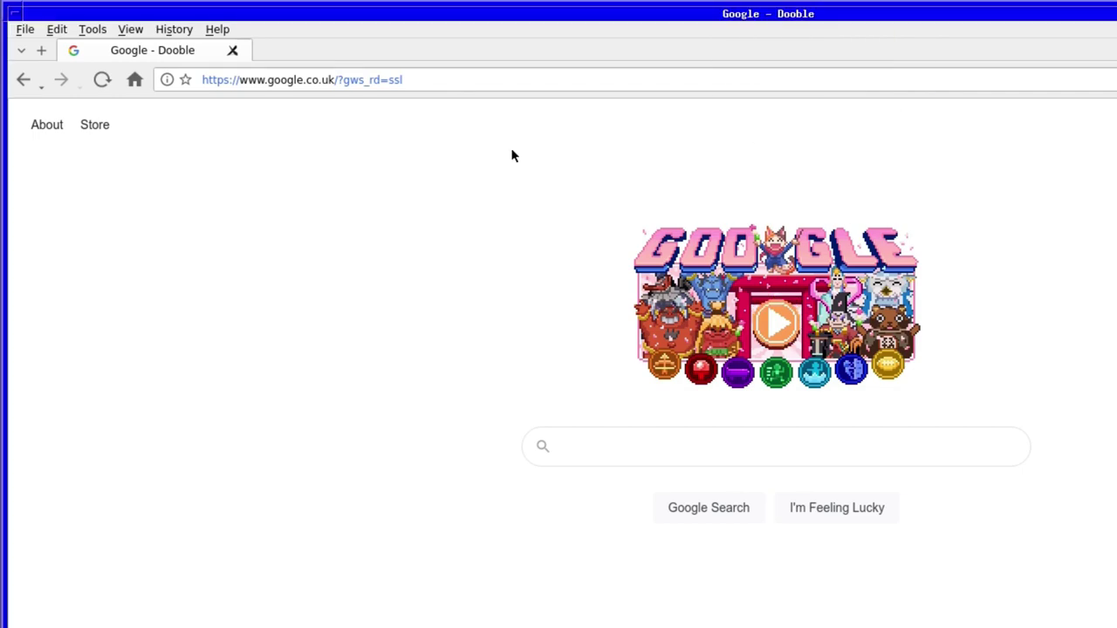
pyautogui.click(91, 31)
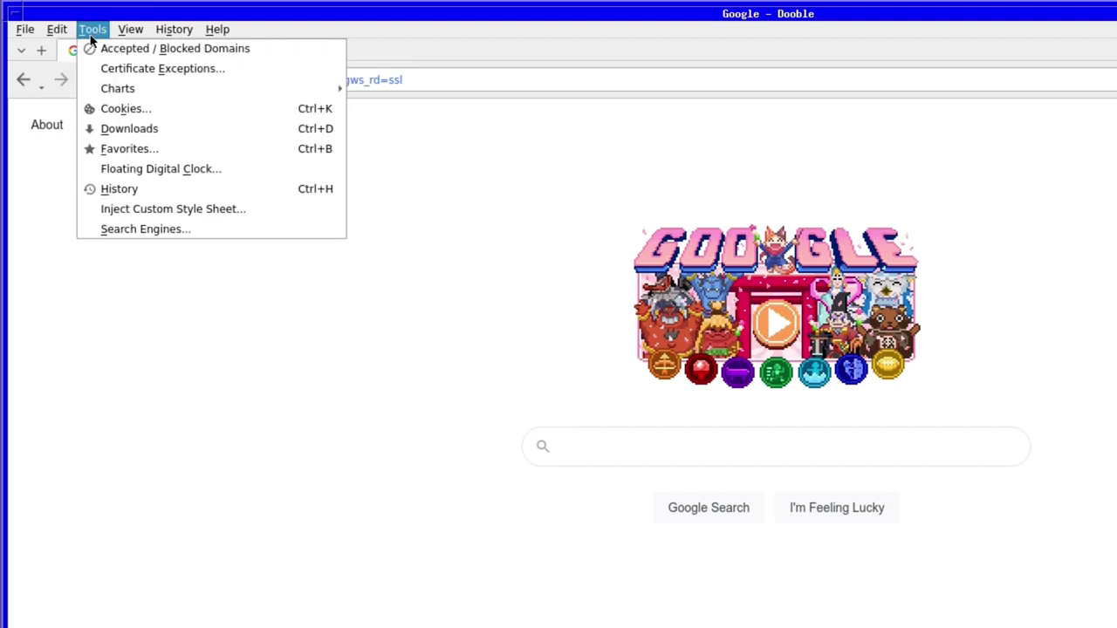
# Step: Review the search engines (DuckDuckGo, Ecosia, Google, MetaGer, Swisscows), then close that dialog
pyautogui.click(114, 234)
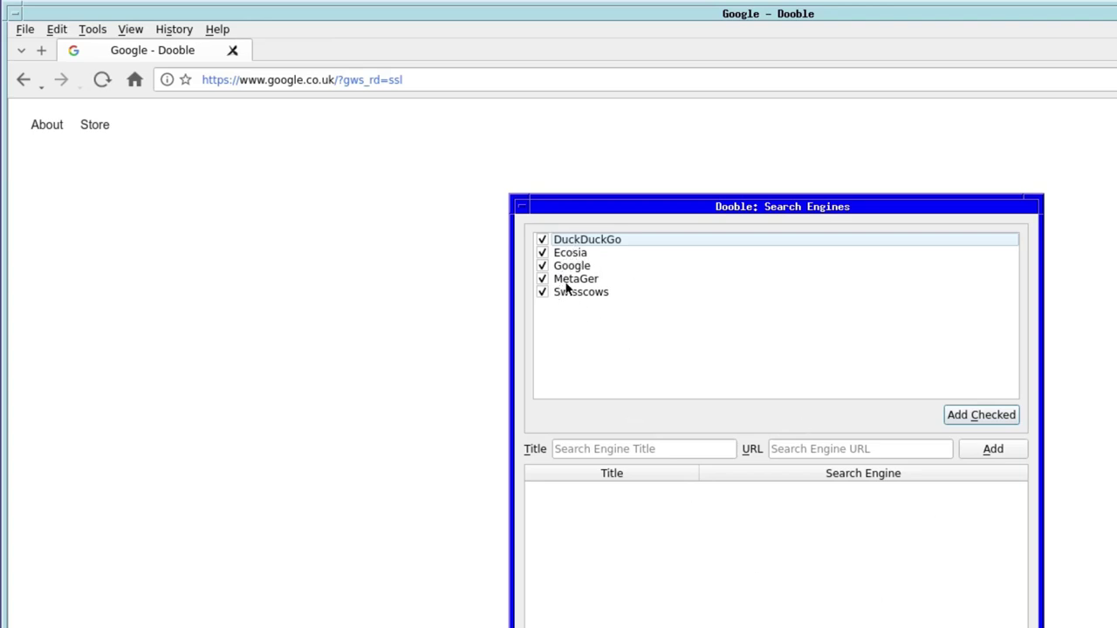
pyautogui.click(523, 214)
pyautogui.click(531, 301)
pyautogui.click(133, 35)
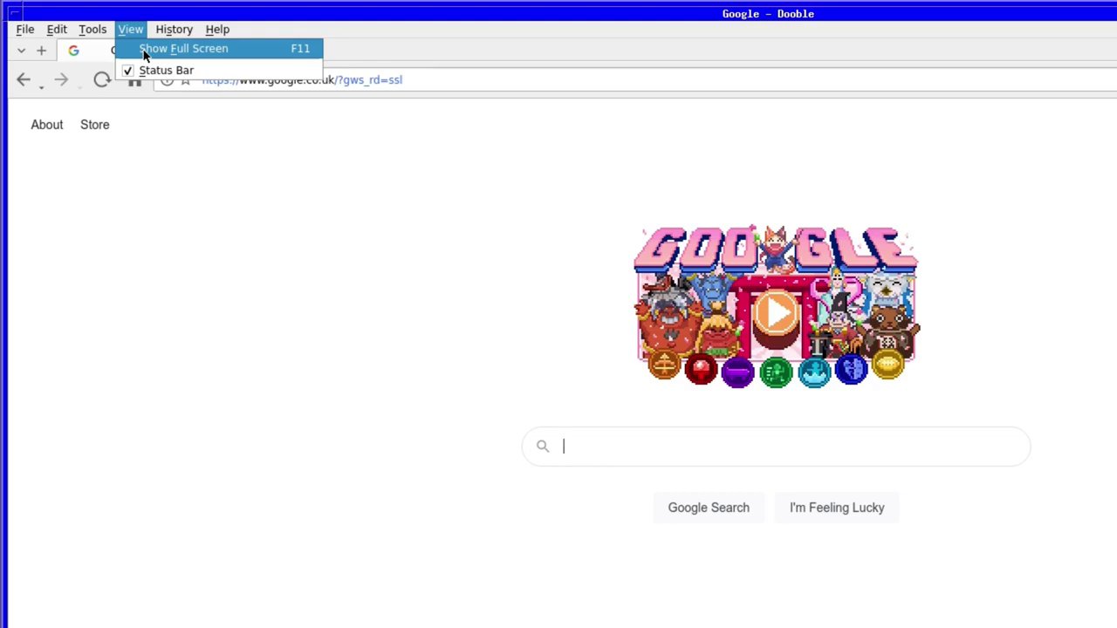
# Step: Dismiss the View menu without going full screen and browse the recent History entries
pyautogui.click(198, 179)
pyautogui.click(176, 35)
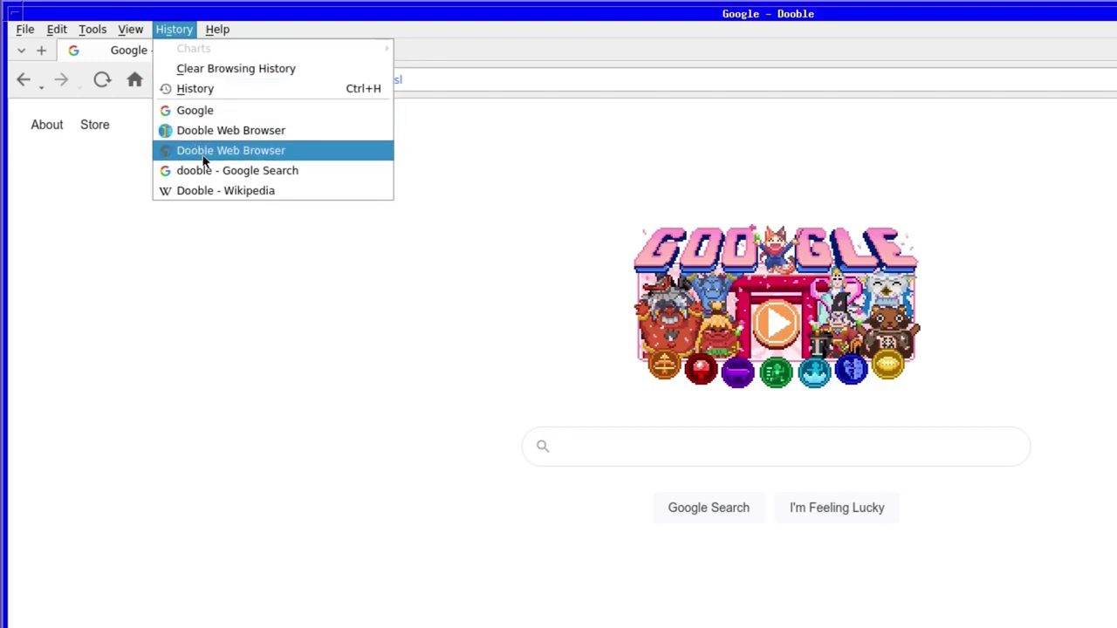
pyautogui.moveTo(218, 31)
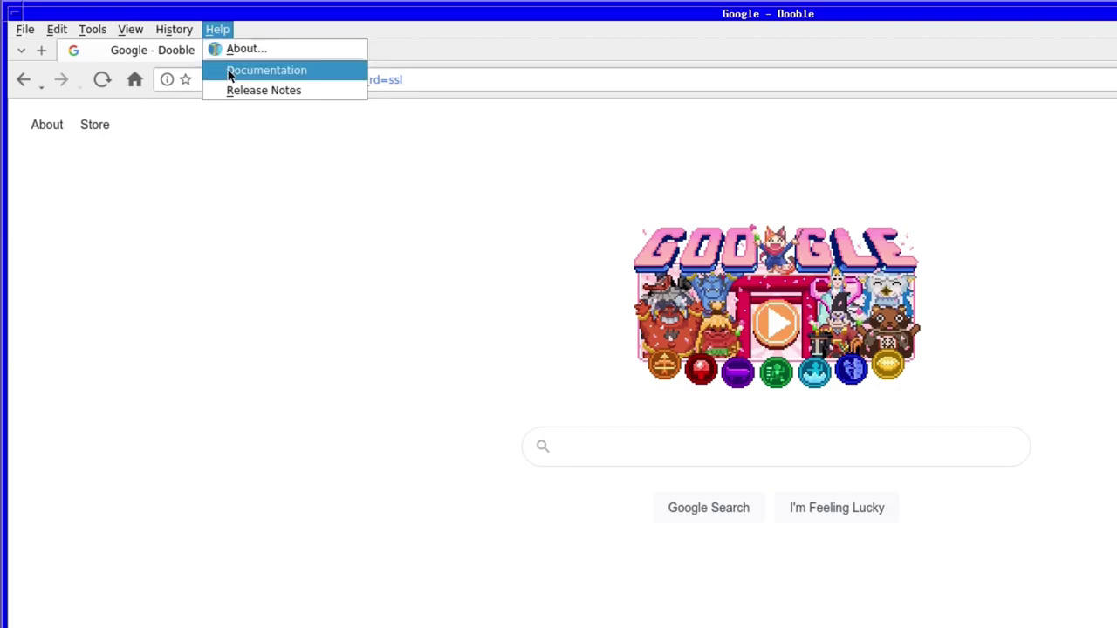
# Step: Show the About information for version 2021.07.05 and open the release notes in a new tab
pyautogui.click(234, 51)
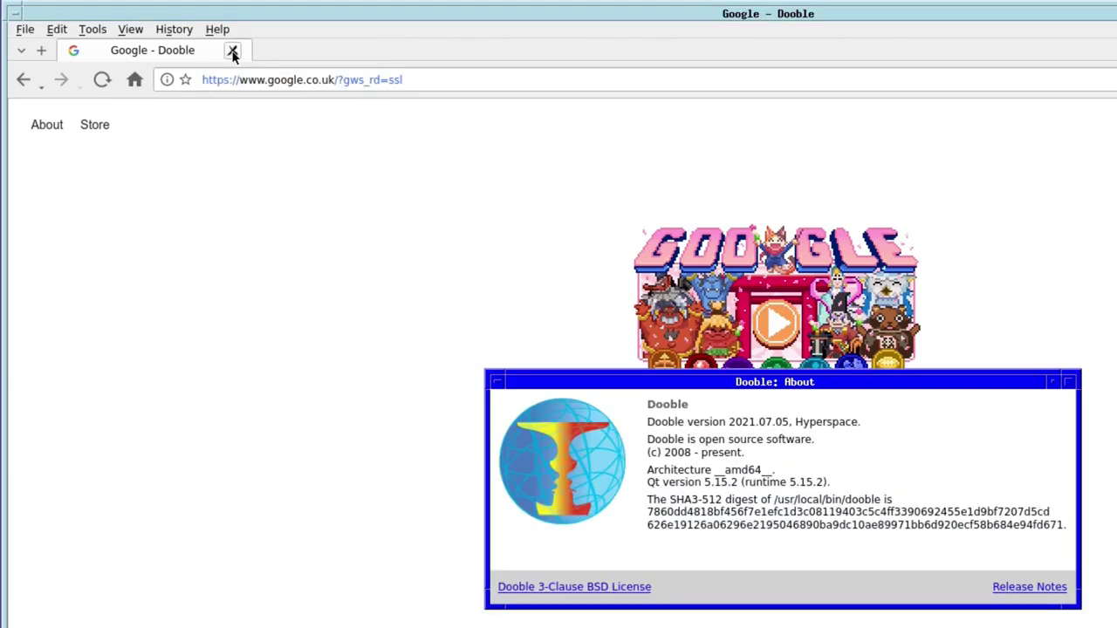
pyautogui.click(217, 30)
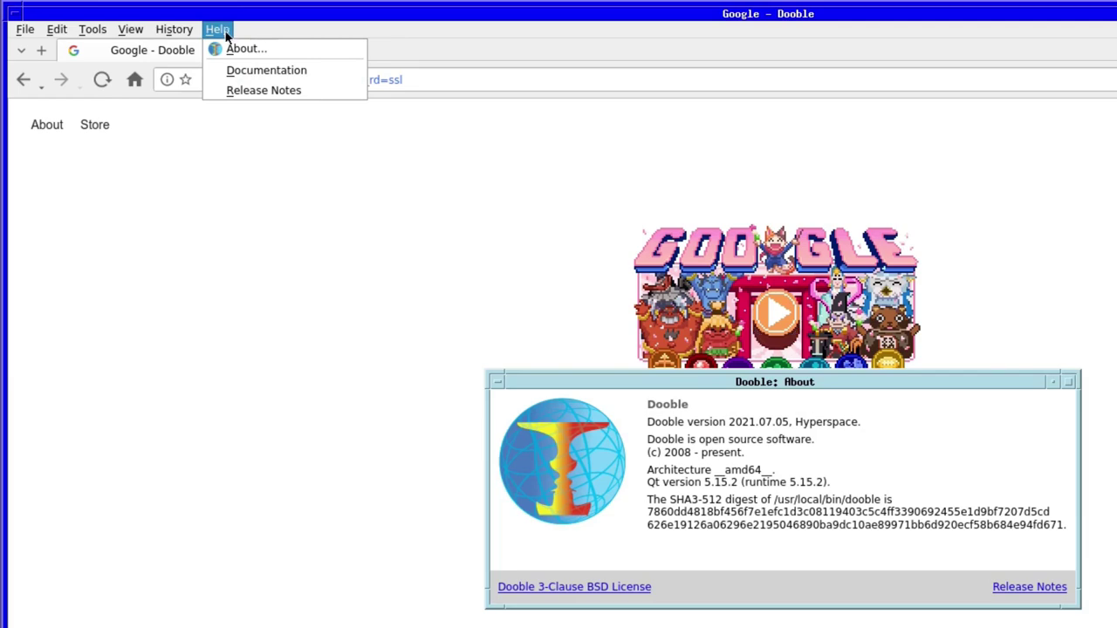
pyautogui.click(229, 90)
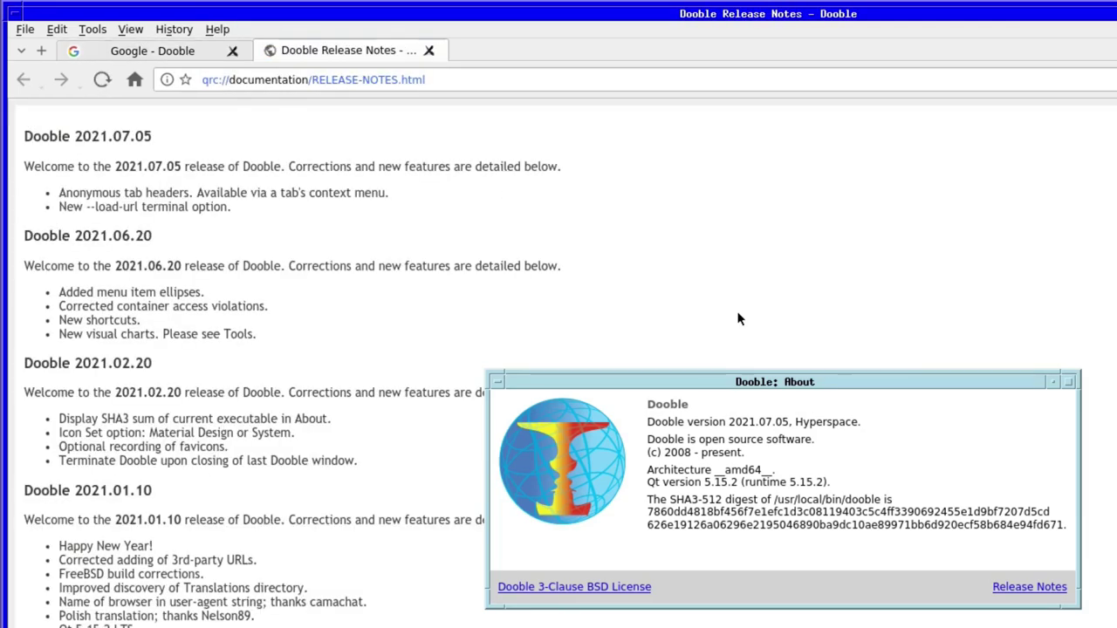
# Step: Close the About window and the Release Notes tab, returning to Google
pyautogui.click(723, 539)
pyautogui.click(494, 381)
pyautogui.click(511, 524)
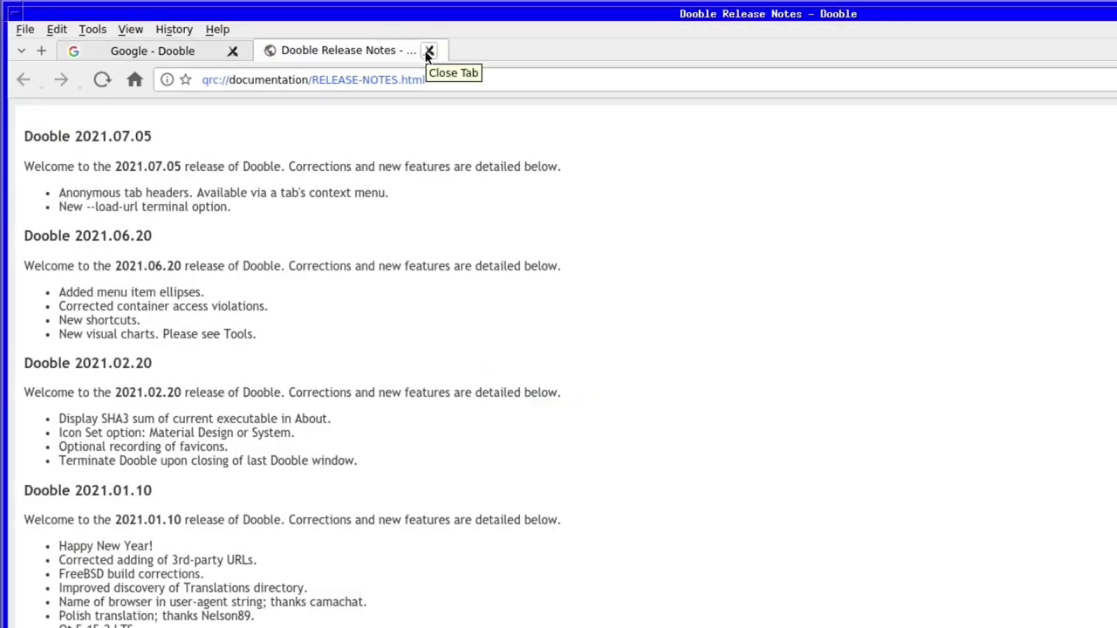
pyautogui.click(428, 50)
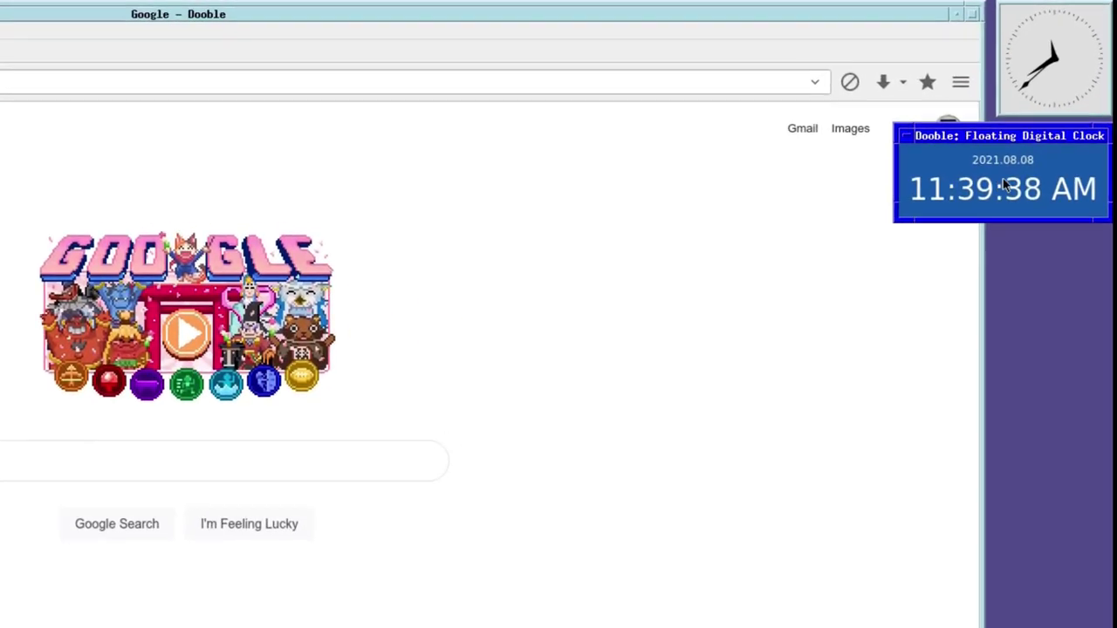
# Step: Close the floating digital clock, then glance at the Downloads page and close its tab
pyautogui.click(895, 139)
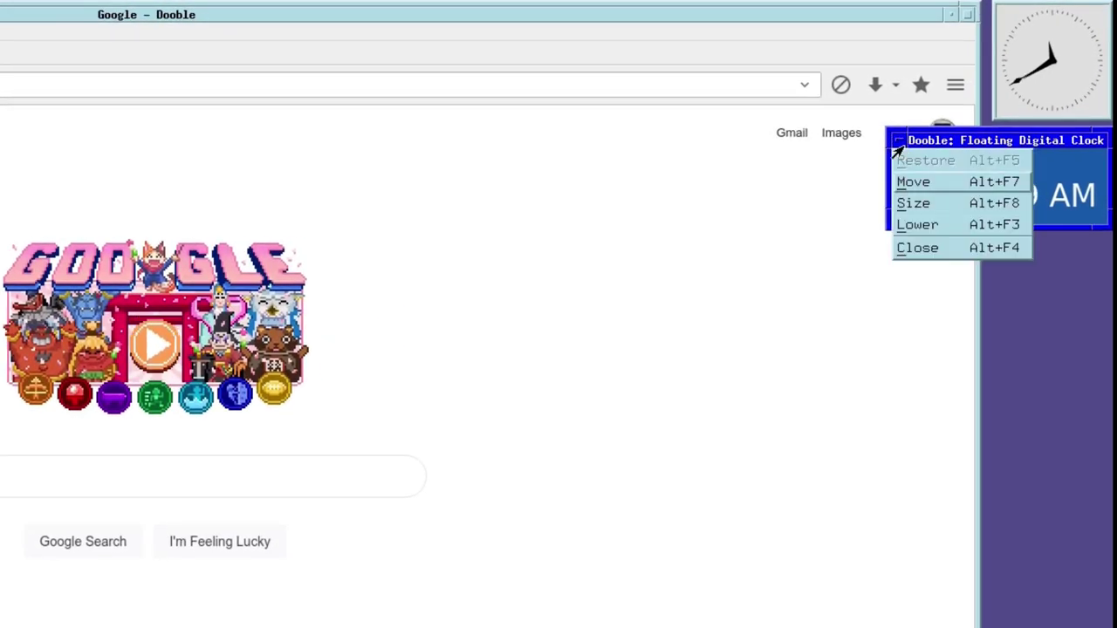
pyautogui.click(913, 247)
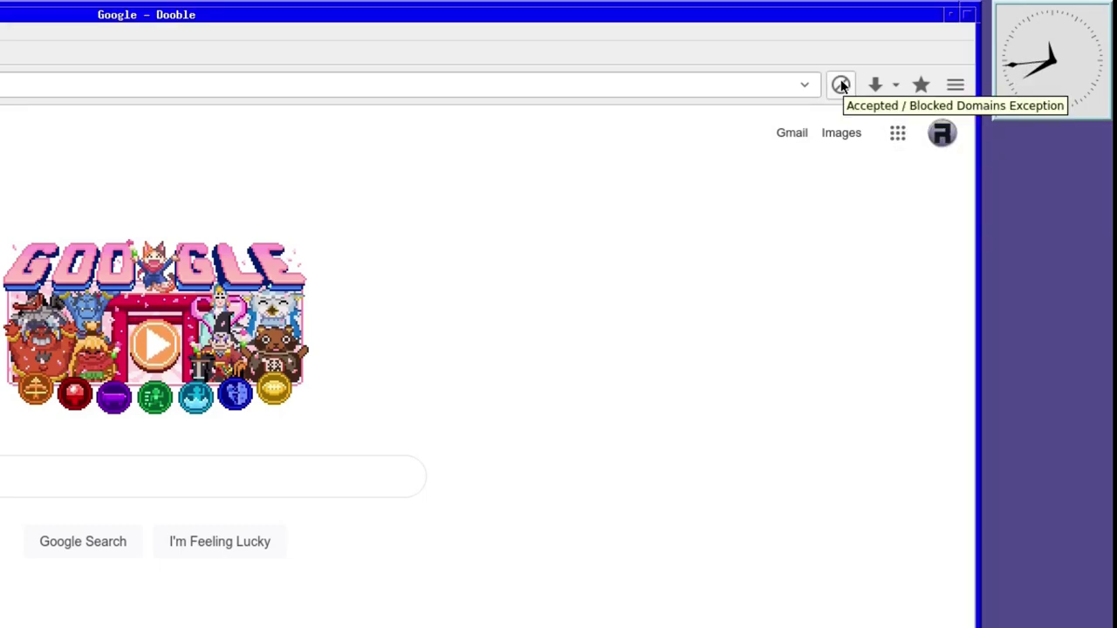
pyautogui.click(873, 85)
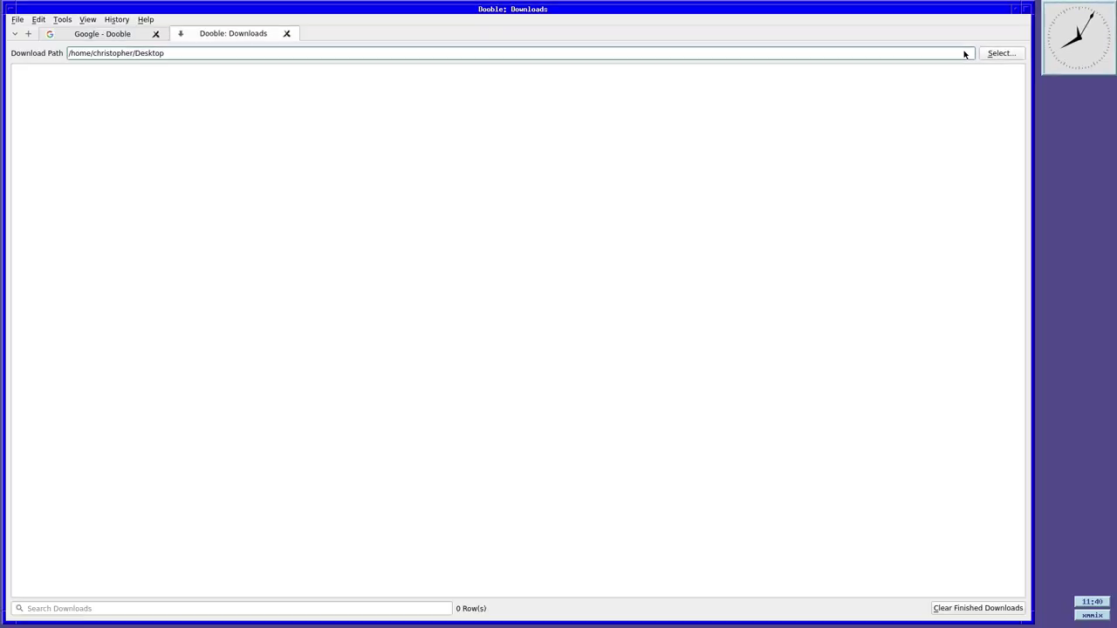
pyautogui.click(286, 33)
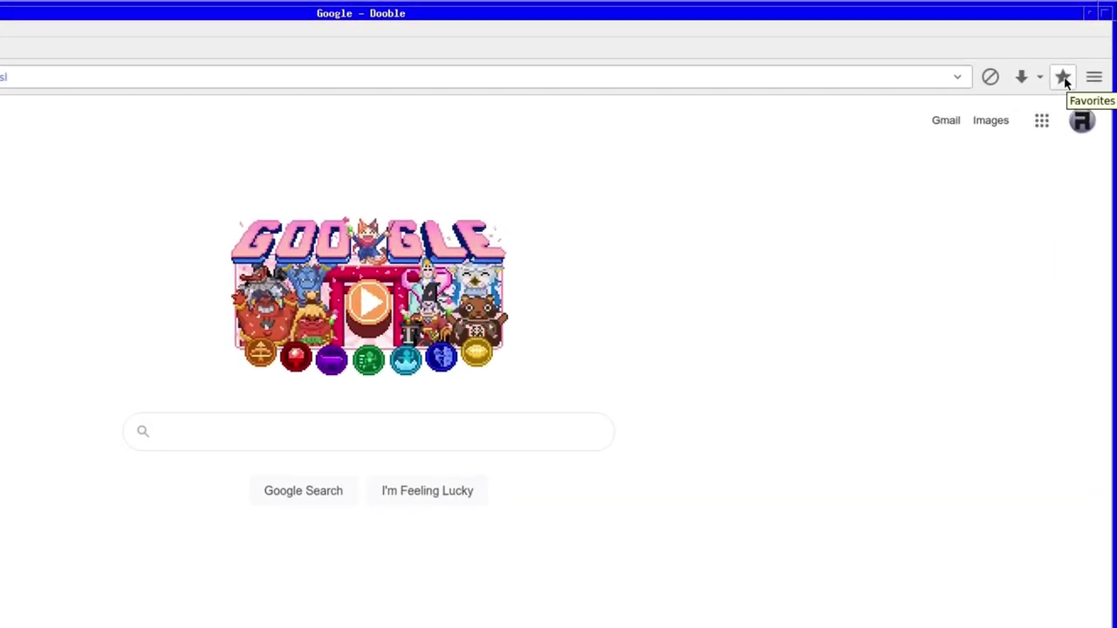
# Step: Toggle the Favorites list from the star icon, then bring up the hamburger main menu
pyautogui.click(1063, 78)
pyautogui.click(1063, 77)
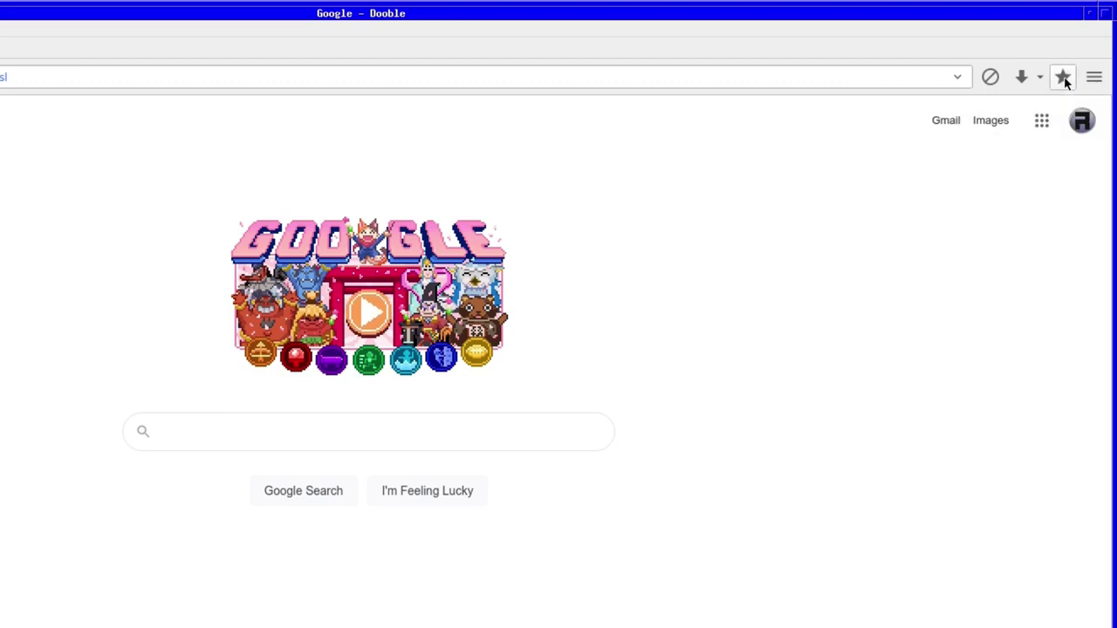
pyautogui.click(1094, 78)
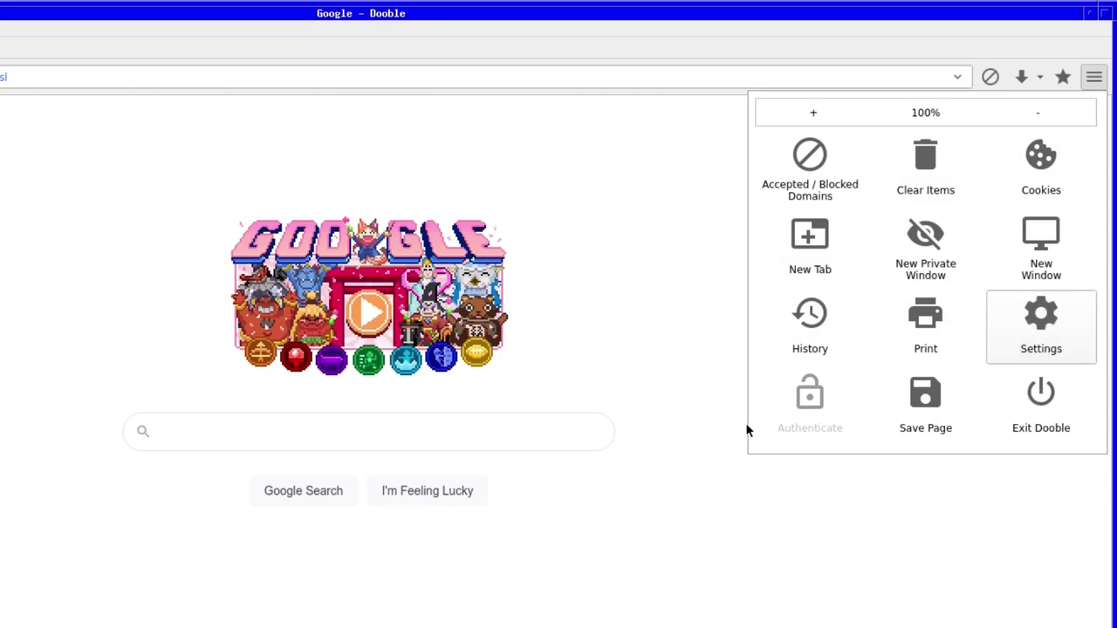
# Step: Click on the Google page outside the hamburger panel to dismiss the main menu
pyautogui.click(771, 459)
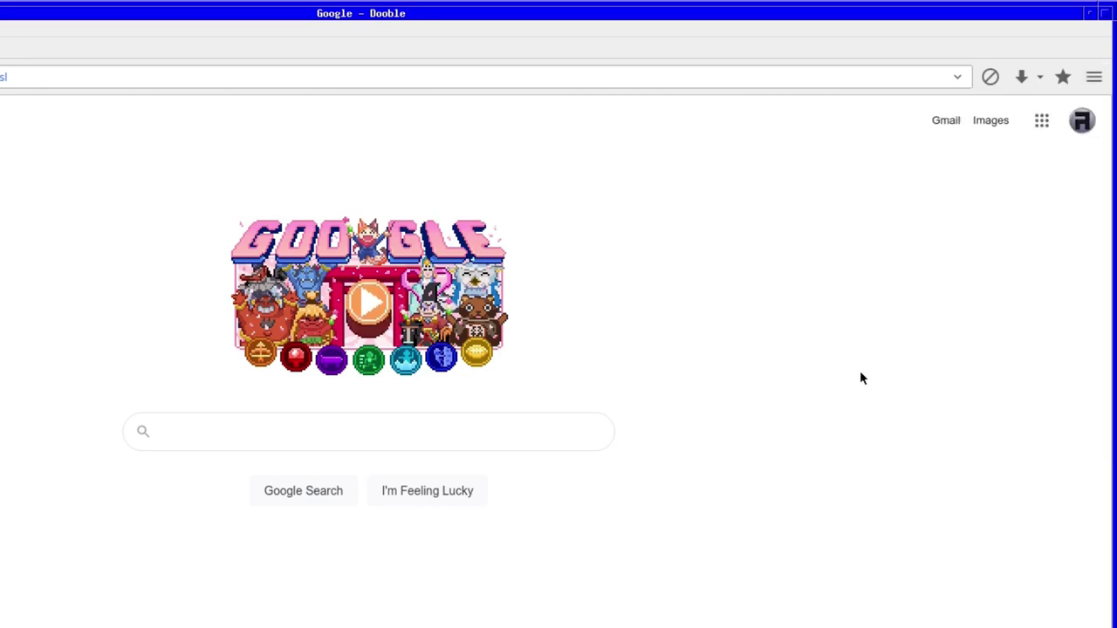